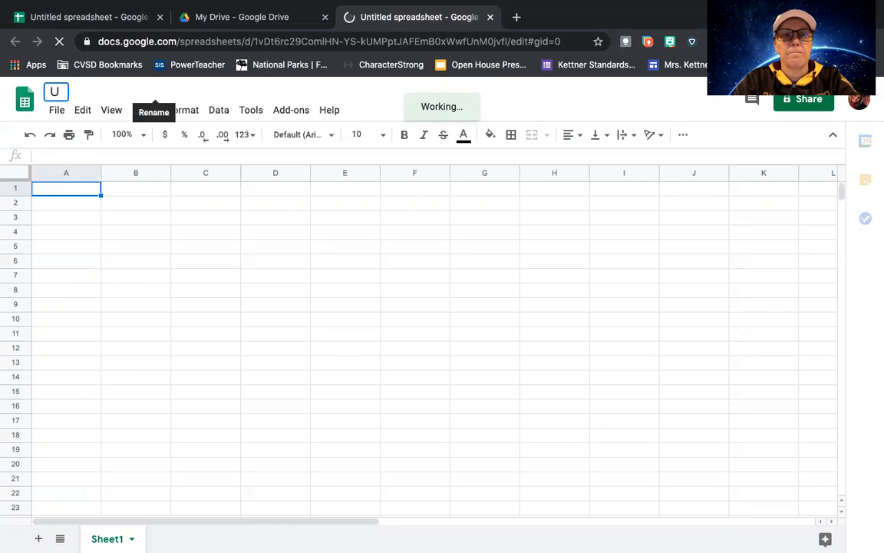
- Rename the spreadsheet as Technology Timeline
type("Tech")
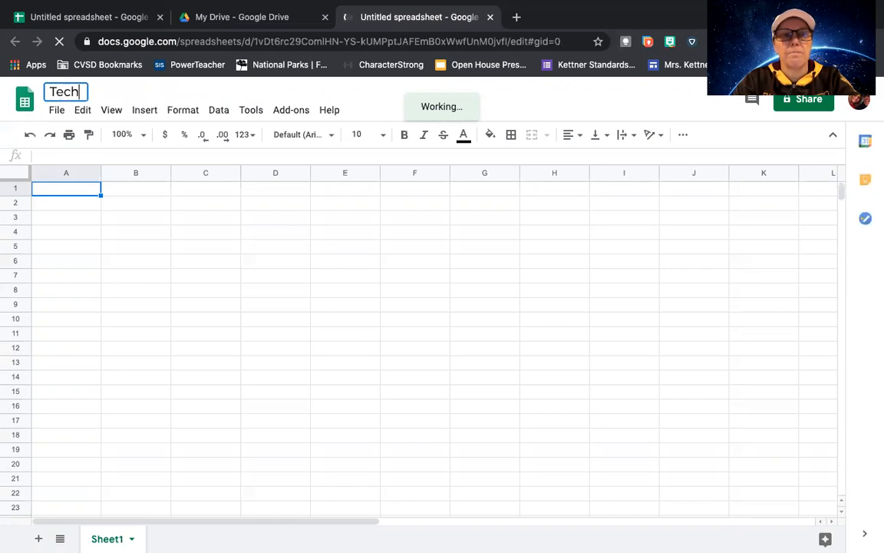
type("nology ")
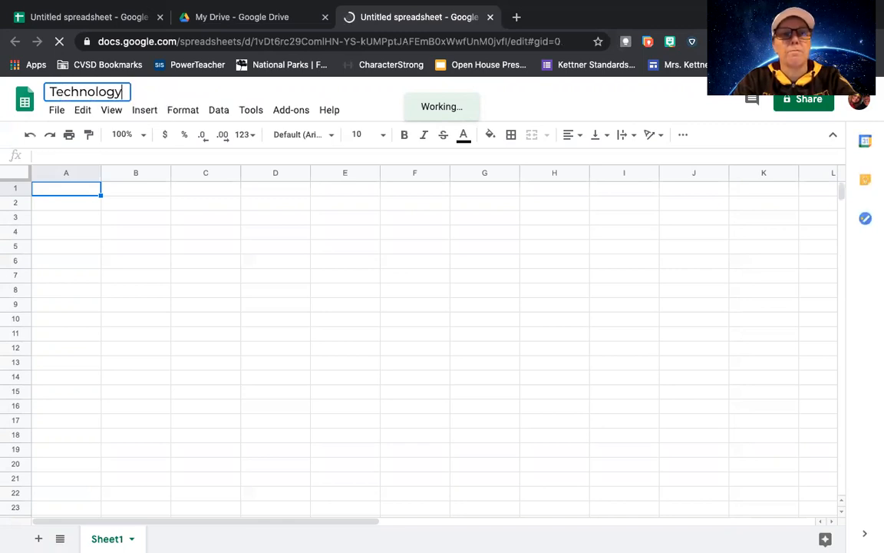
type("TImeline")
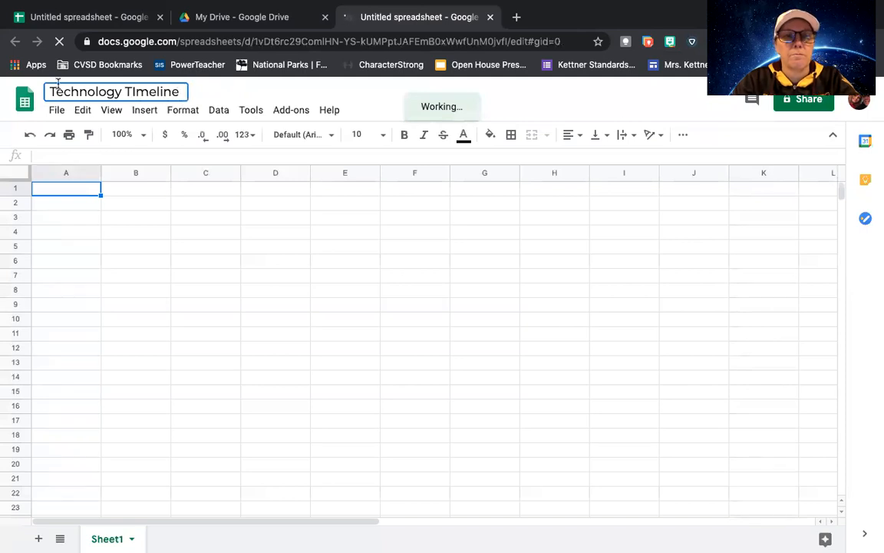
key("Left")
key("Left")
key("Left")
key("Left")
key("Left")
key("Left")
key("BackSpace")
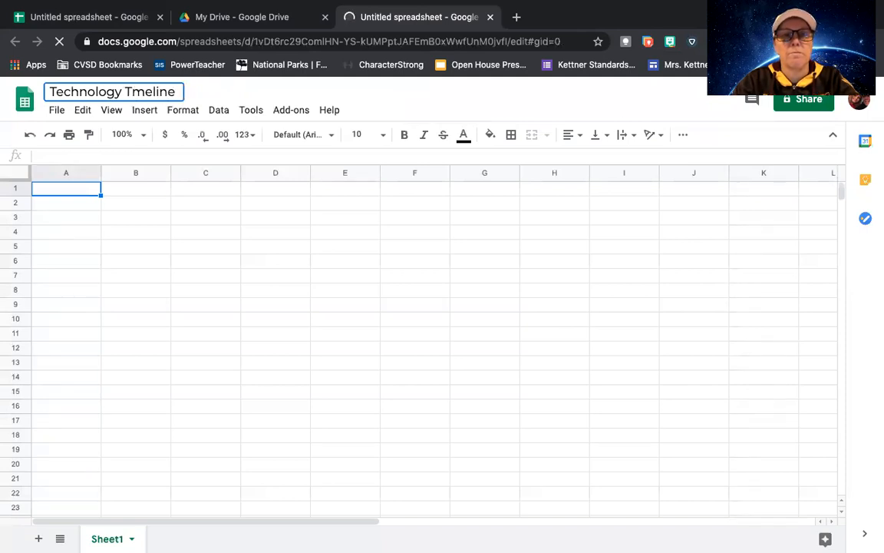
type("i")
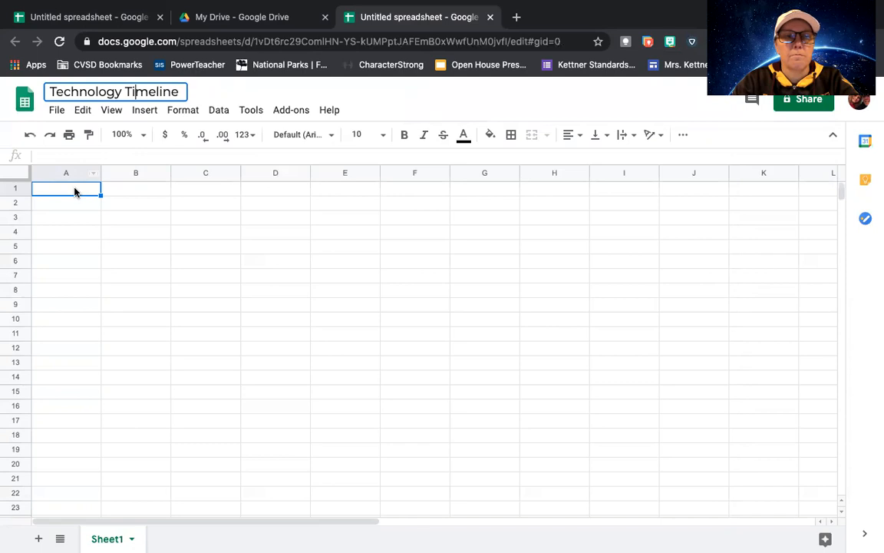
left_click(74, 192)
left_click(194, 196)
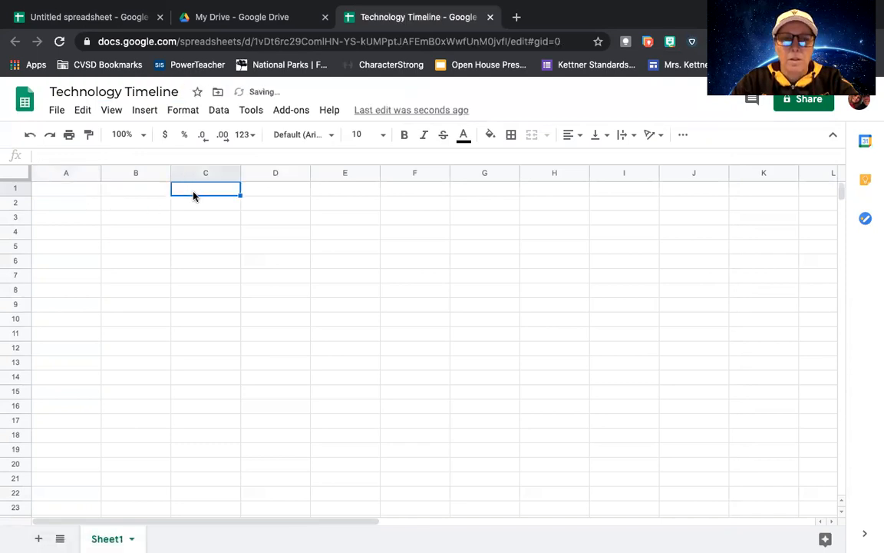
- Copy the spreadsheet's title text, Technology Timeline, into cell C1
left_click(178, 91)
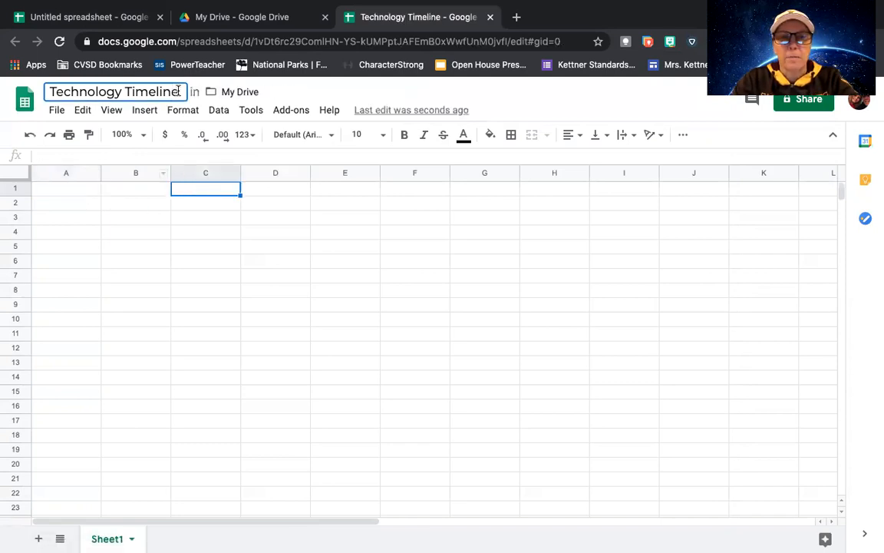
left_click_drag(178, 90, 45, 91)
key("ctrl+c")
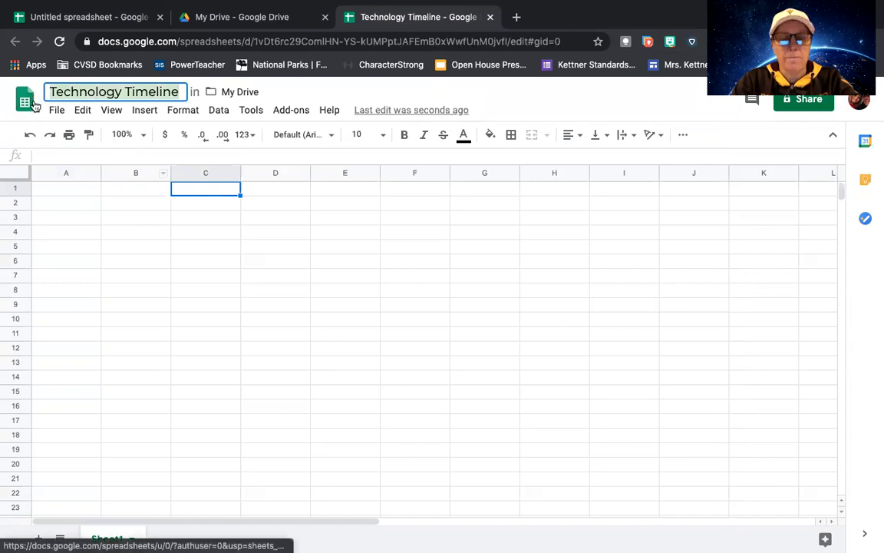
left_click(183, 189)
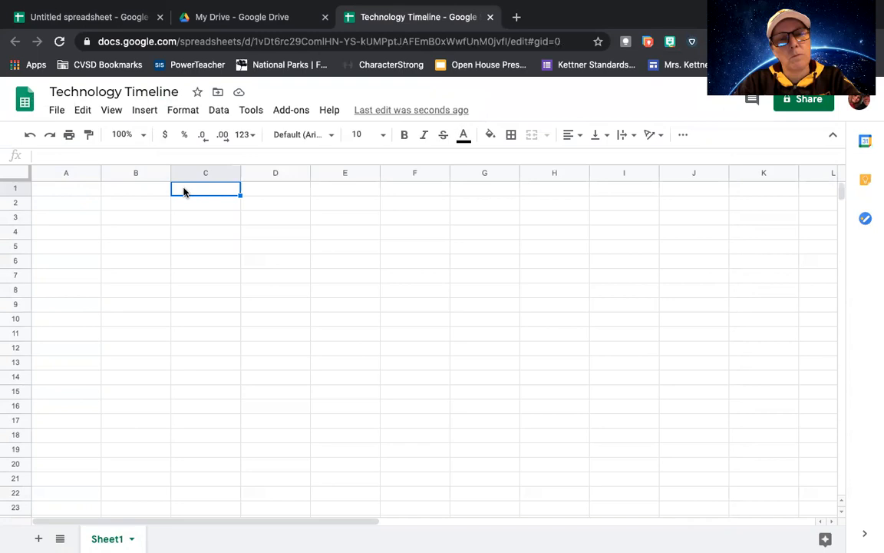
key("ctrl+v")
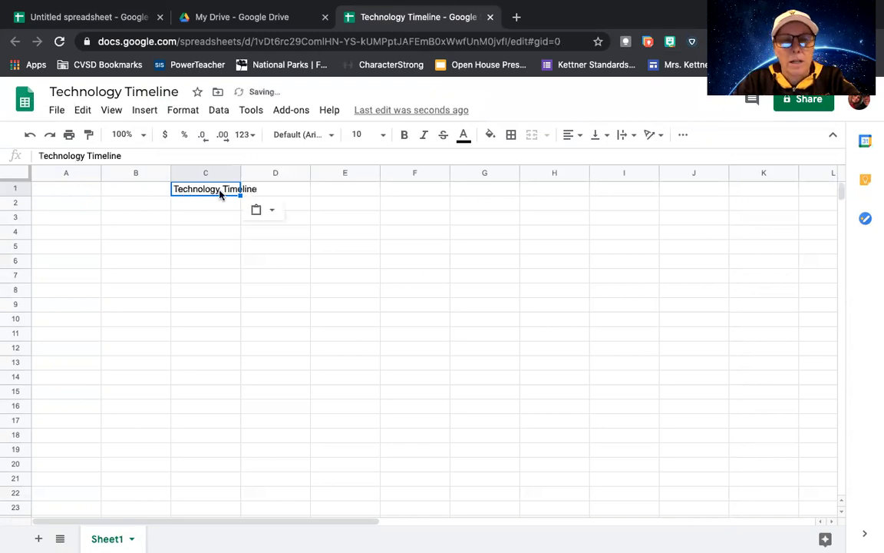
- Extend the title across C1:H1, merging the range into one cell with horizontally centered text
left_click_drag(241, 195, 531, 191)
left_click(534, 142)
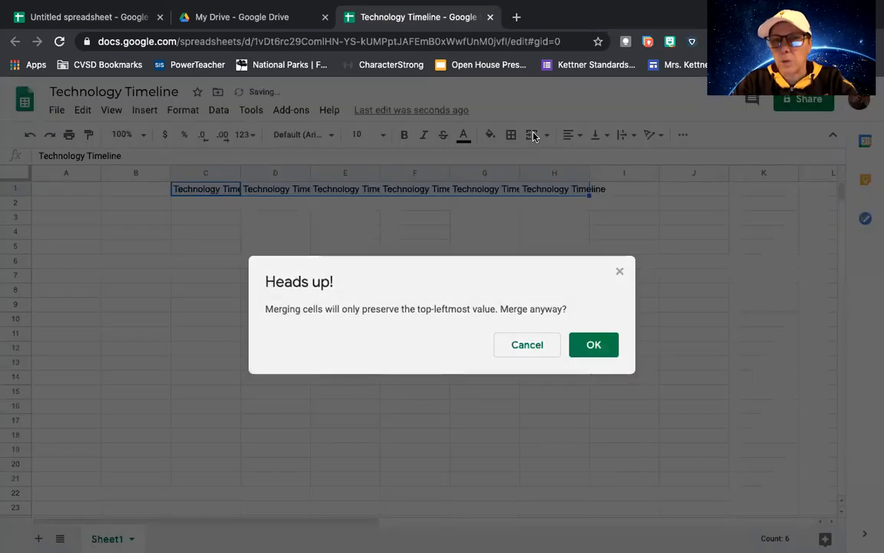
left_click(588, 346)
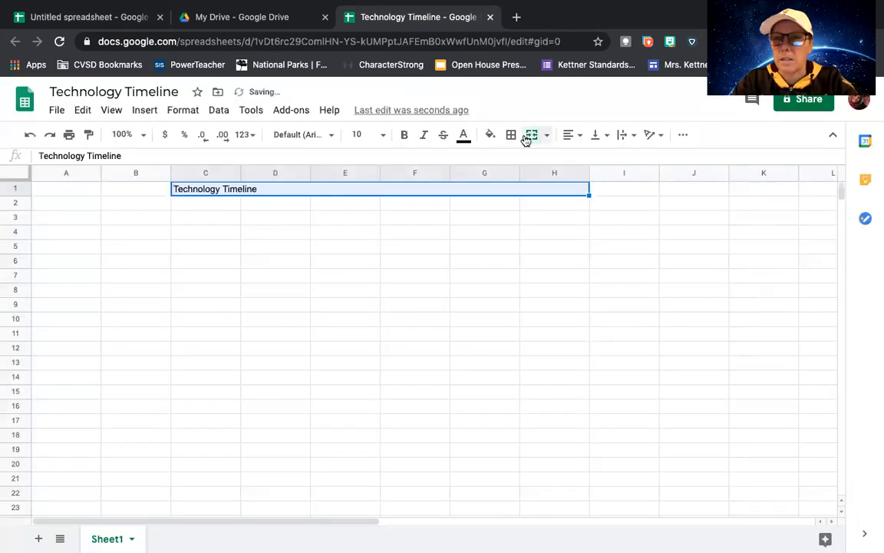
left_click(575, 137)
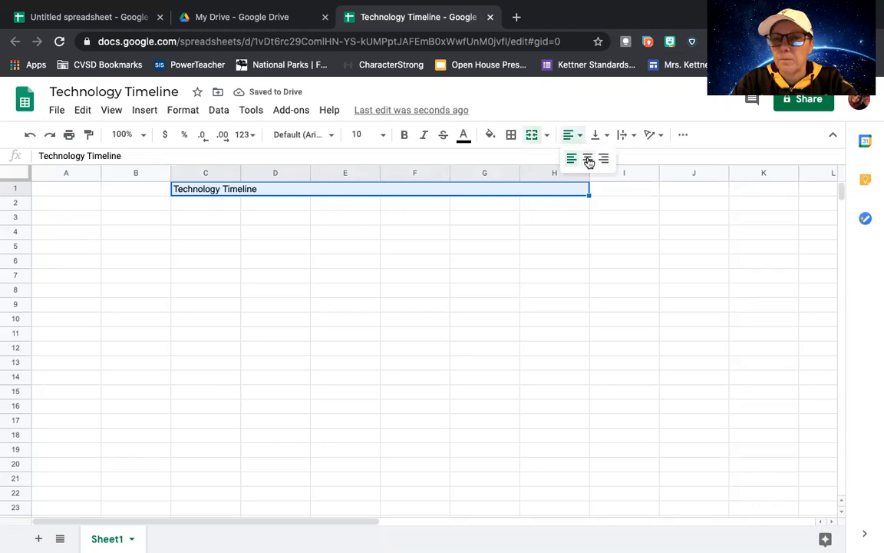
left_click(587, 158)
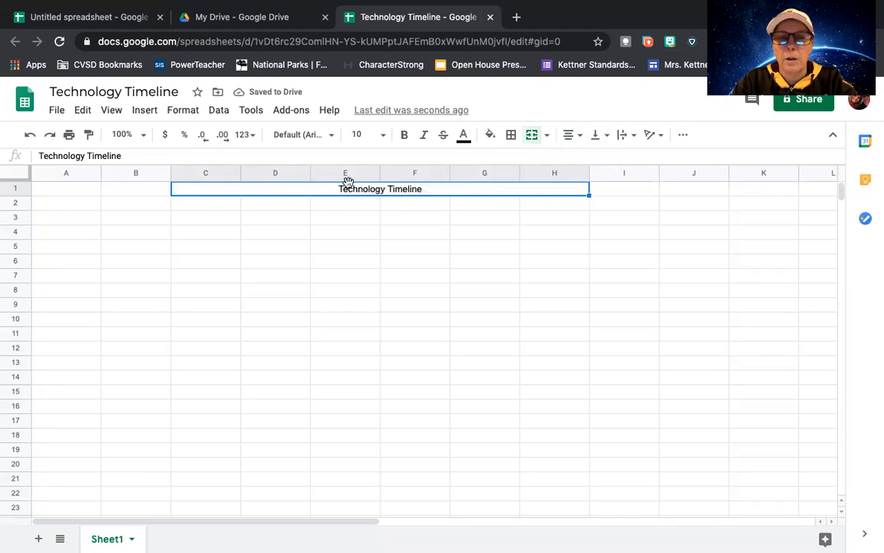
- Format the Technology Timeline heading text in Shadows Into Light, size 36, bold
double_click(427, 191)
left_click_drag(363, 188, 328, 190)
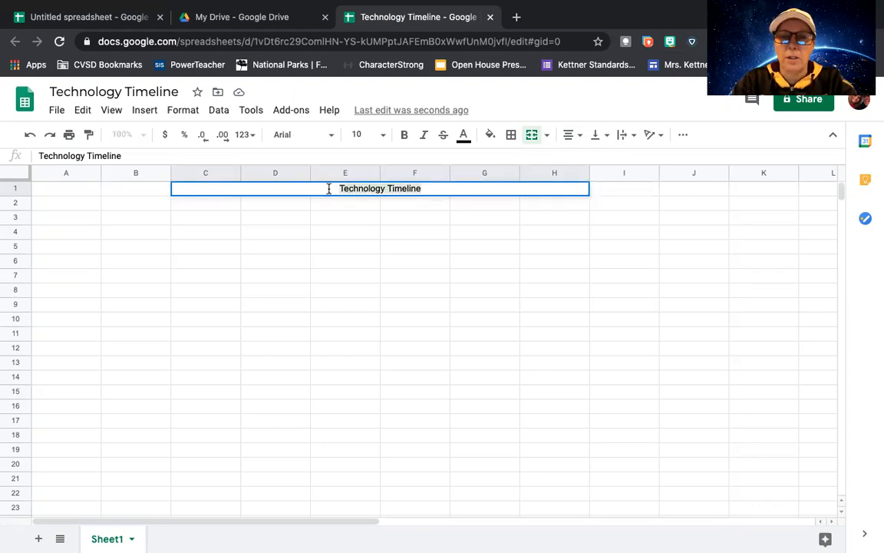
left_click(331, 136)
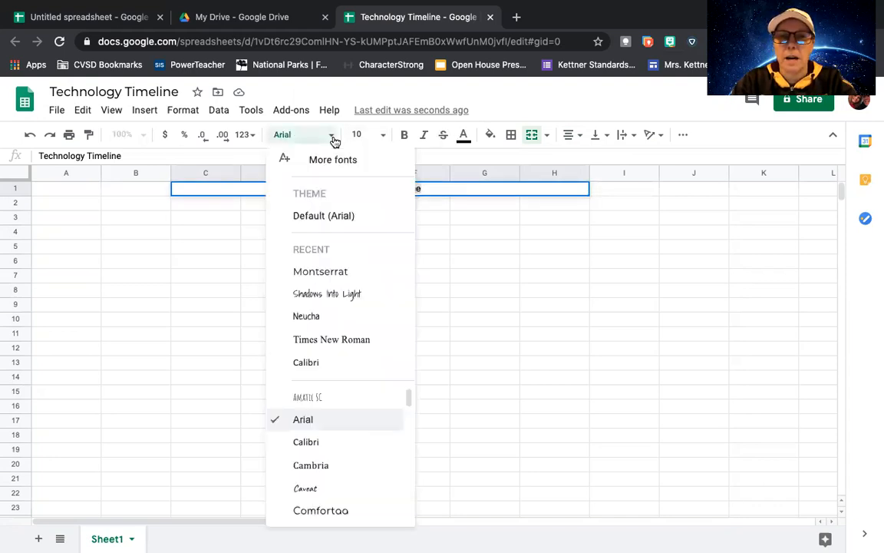
left_click(322, 293)
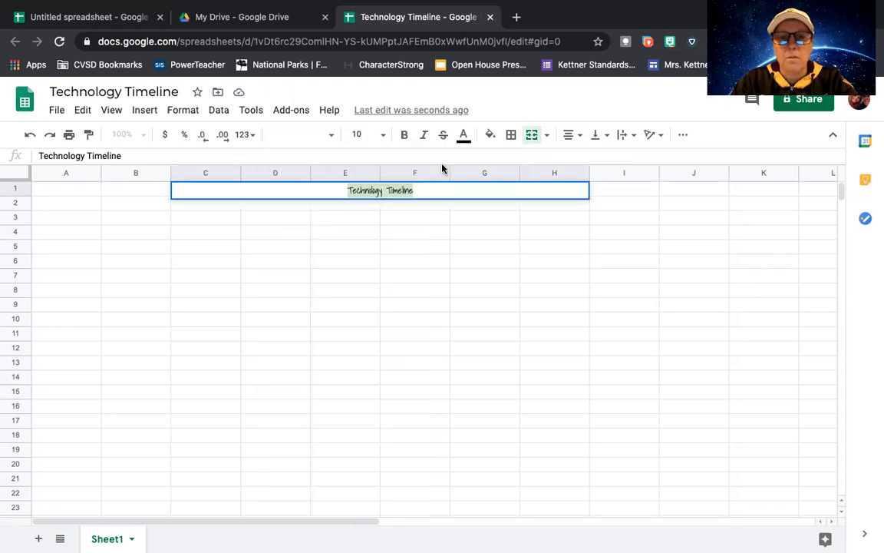
left_click(388, 139)
left_click(364, 383)
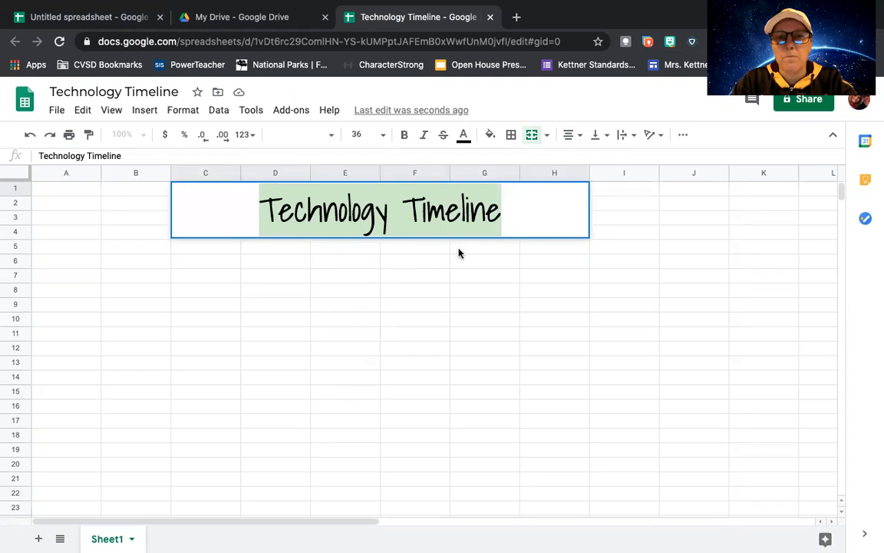
left_click(404, 141)
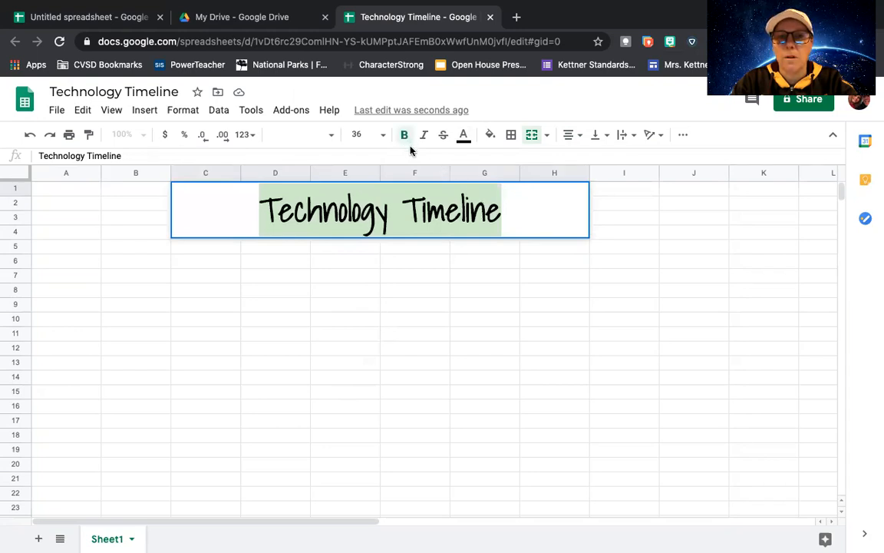
left_click(683, 136)
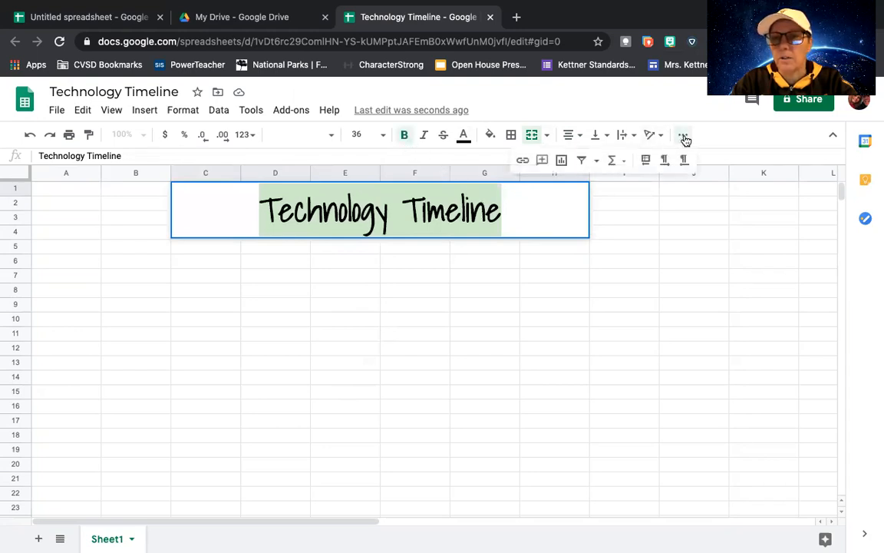
left_click(683, 136)
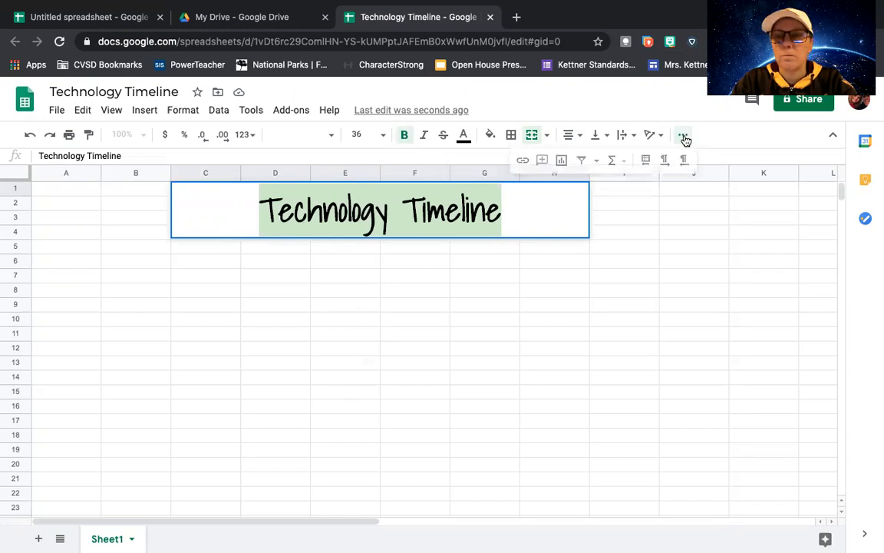
left_click(684, 136)
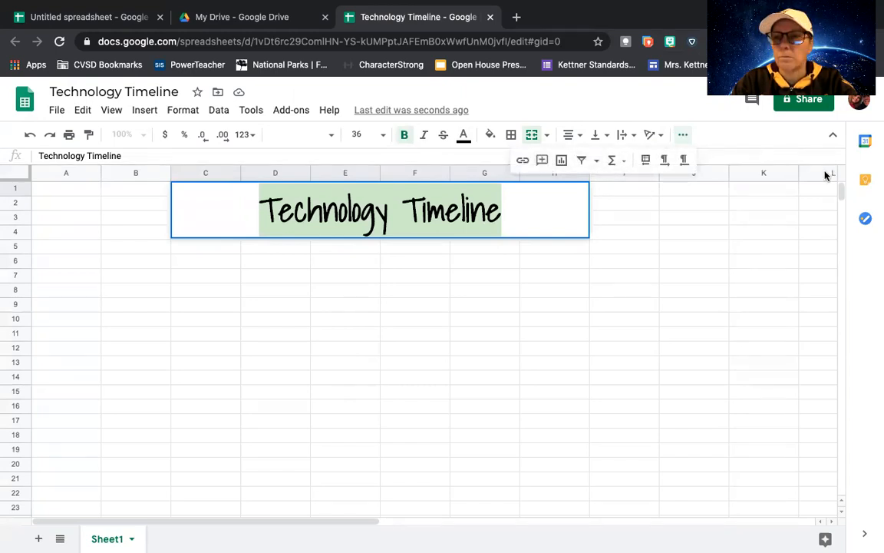
left_click(682, 136)
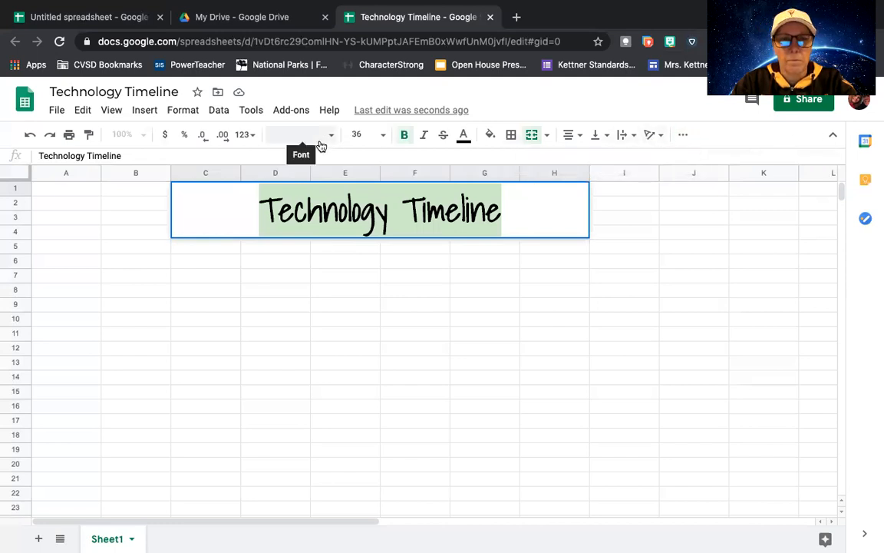
left_click(683, 137)
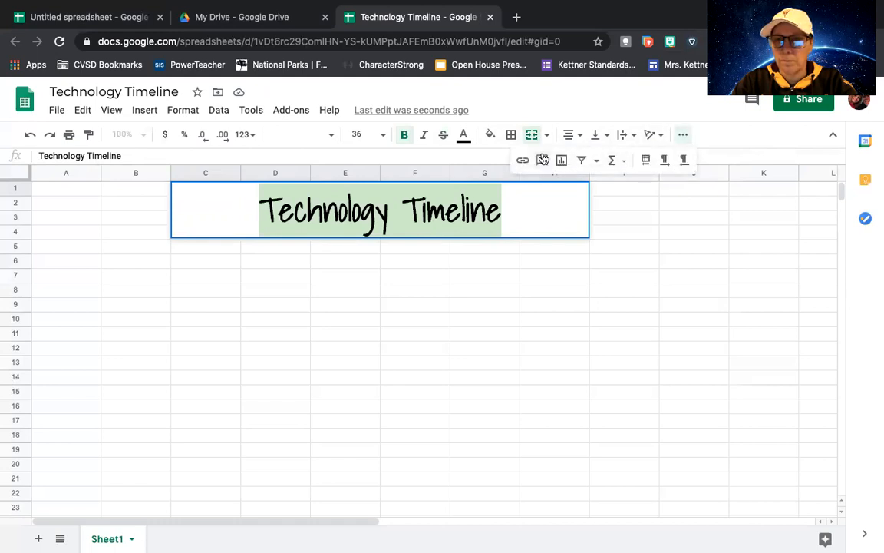
- Fill the merged heading cell with bright green
left_click(484, 135)
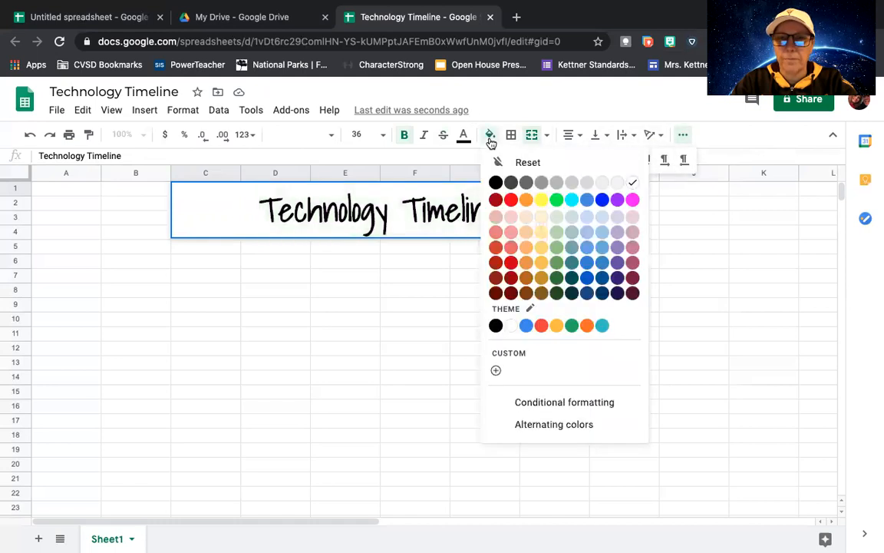
left_click(560, 199)
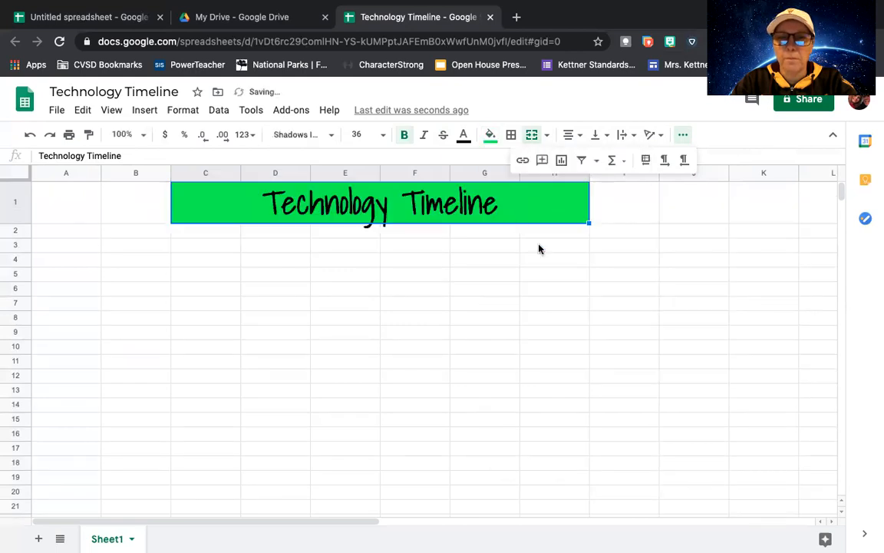
- Enter the decades 1950, 1960, 1970, 1980, 1990 and 2000 across cells C4 to H4
left_click(191, 265)
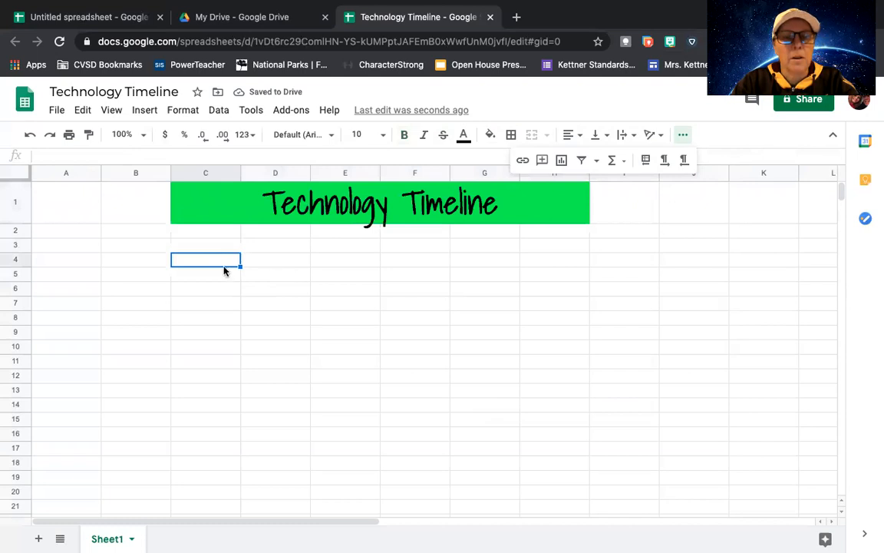
type("1")
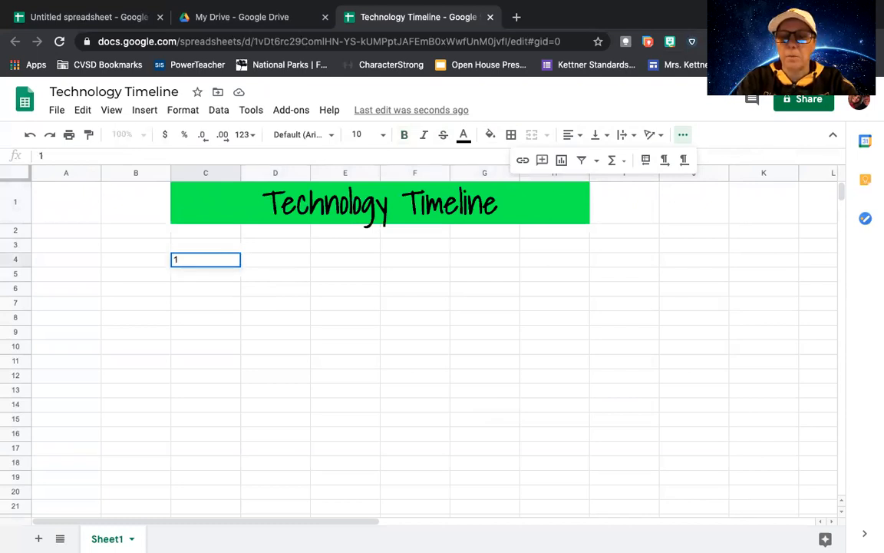
type("950")
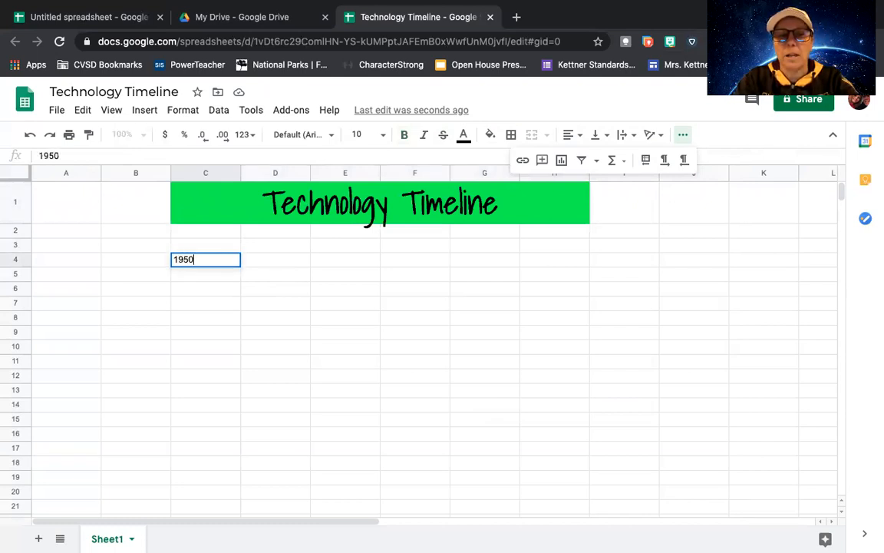
key("Tab")
type("1960")
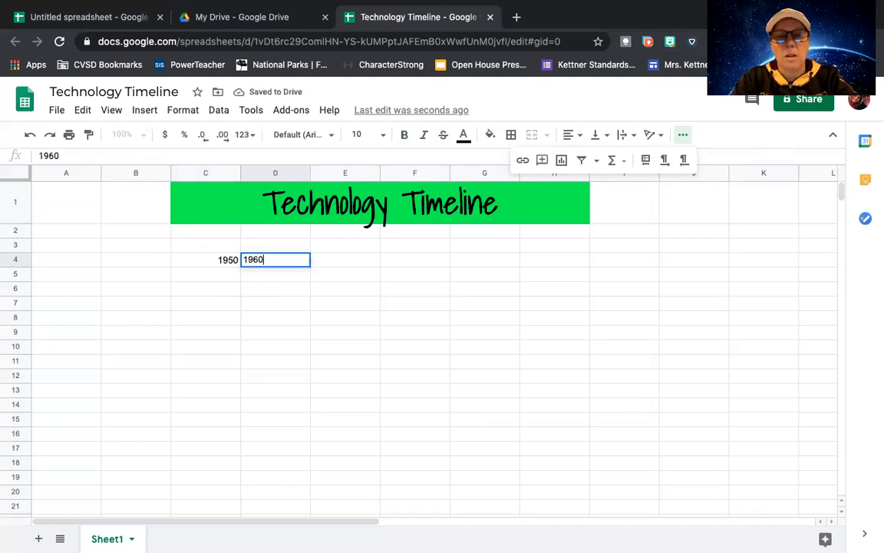
key("Tab")
type("1970")
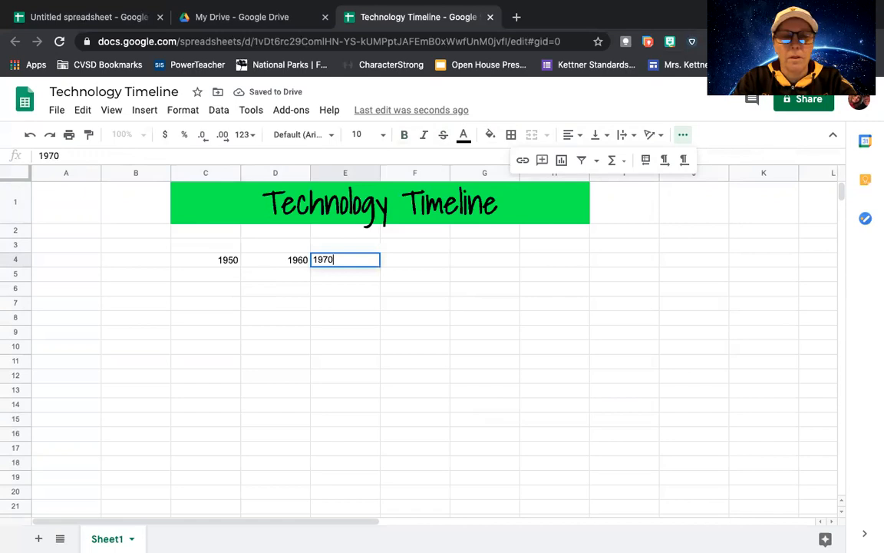
key("Tab")
type("1980")
key("Tab")
type("1990")
key("Tab")
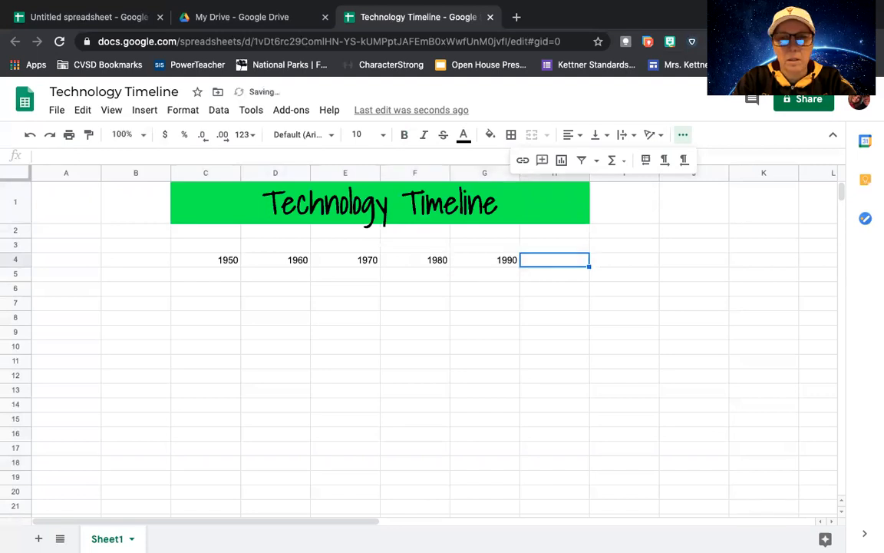
type("2000")
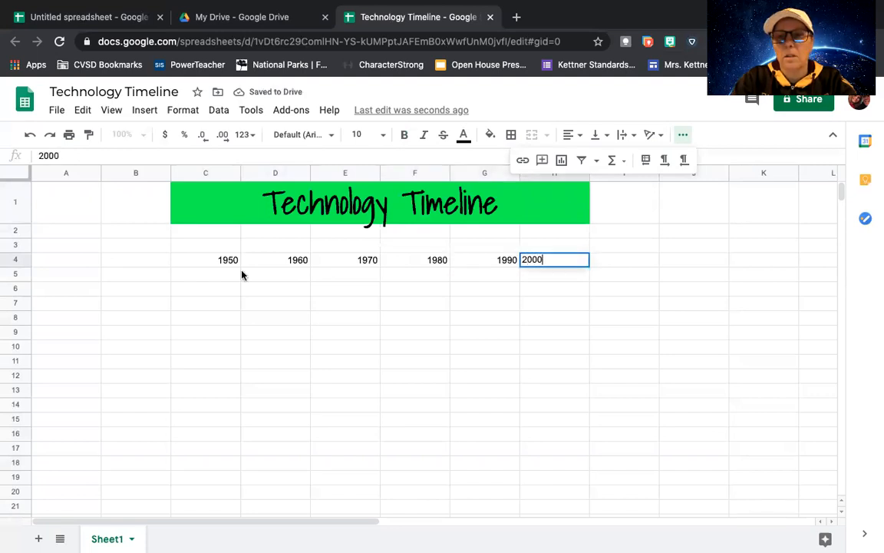
left_click(244, 294)
- Center the decade values in C4:H4 horizontally
left_click_drag(180, 261, 551, 263)
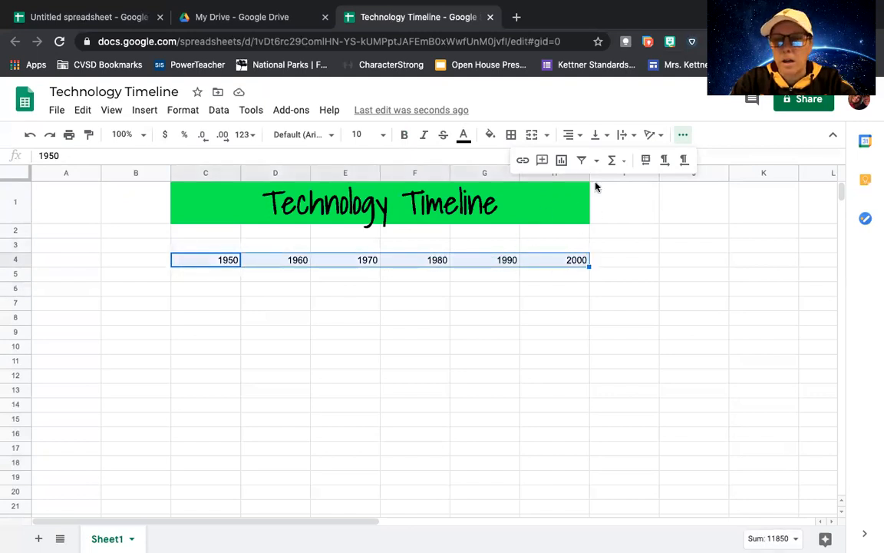
left_click(572, 136)
left_click(587, 161)
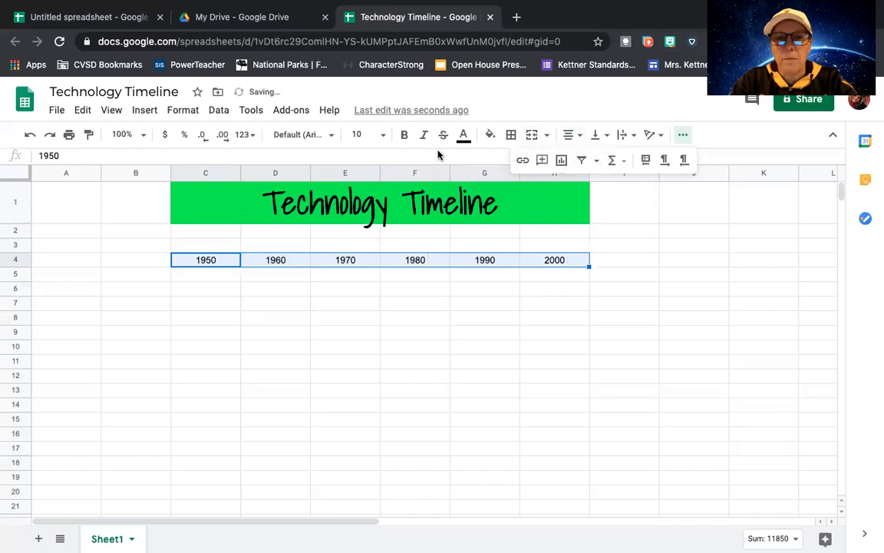
- Format the decade cells C4:H4 in Shadows Into Light, size 18, bold, with a red fill
left_click(333, 138)
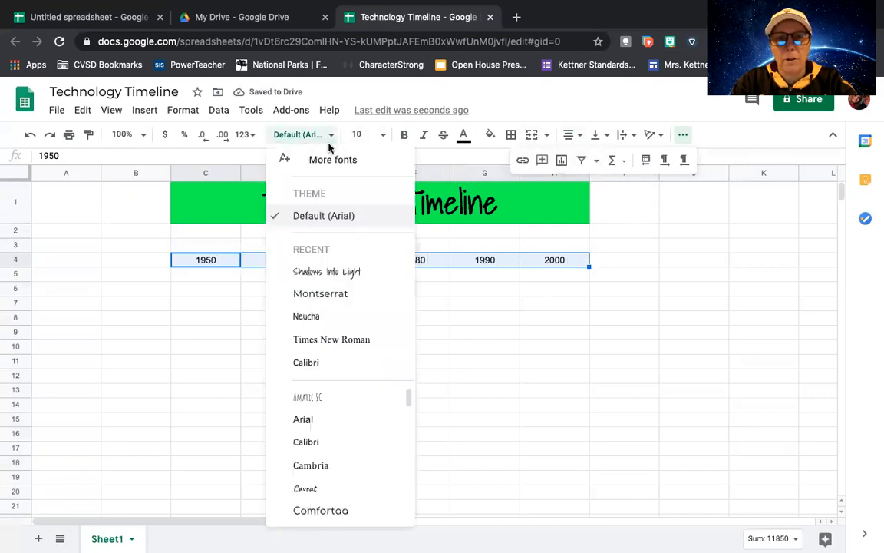
left_click(318, 273)
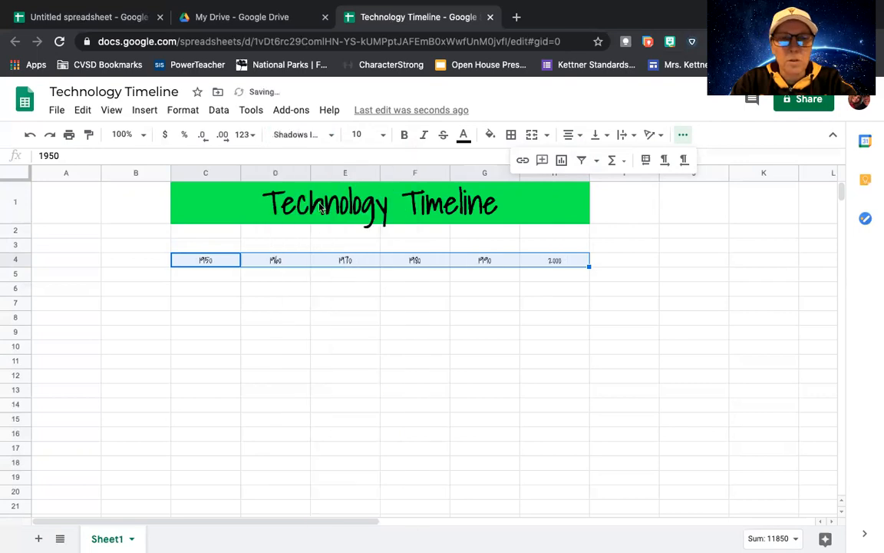
left_click(386, 138)
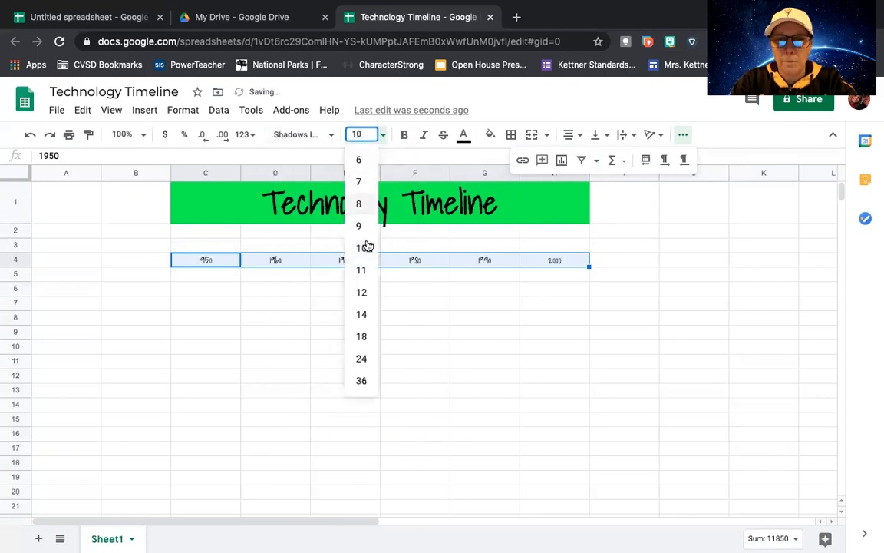
left_click(364, 340)
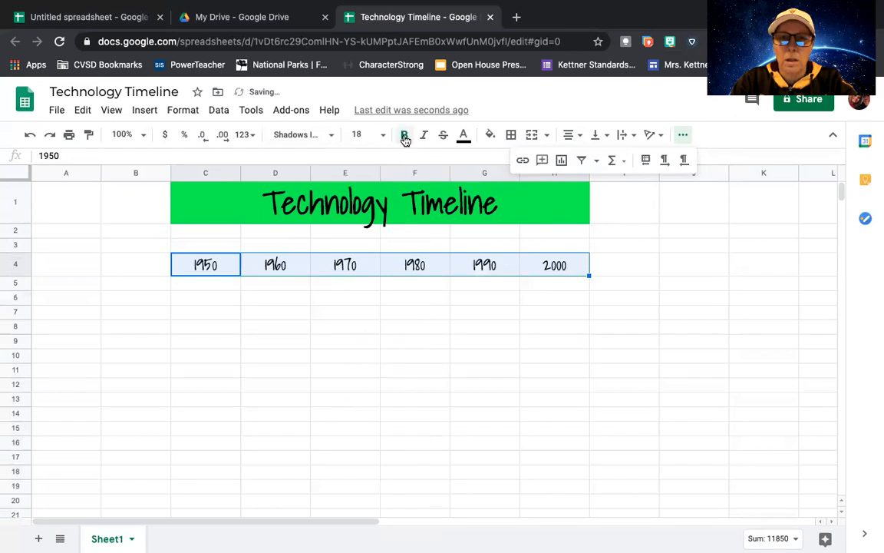
left_click(405, 137)
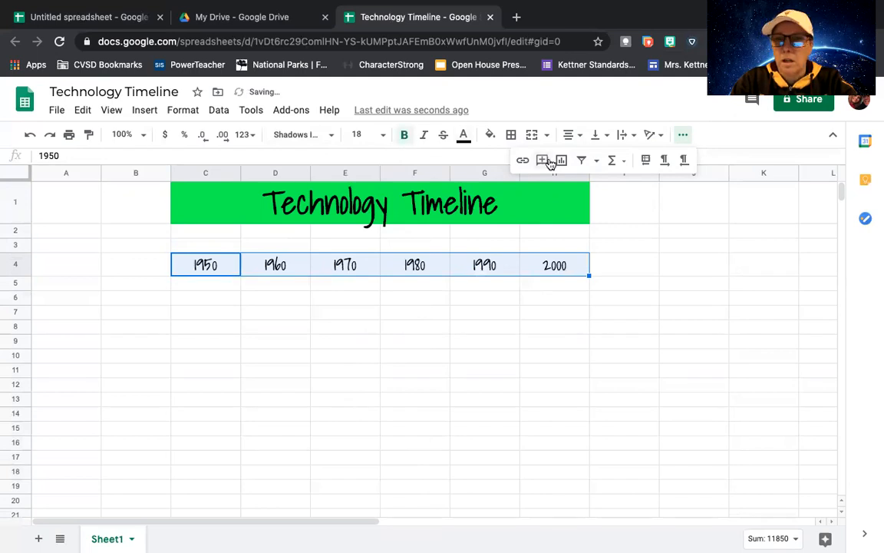
left_click(489, 135)
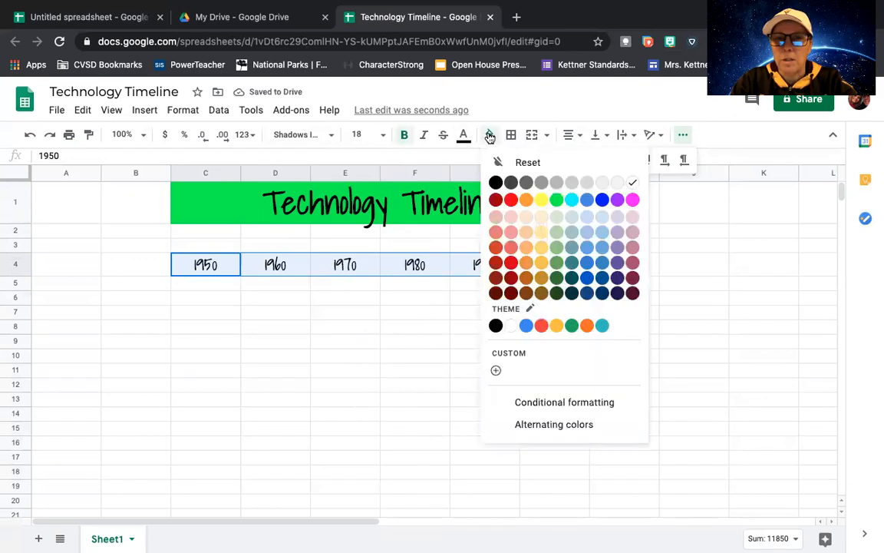
left_click(510, 200)
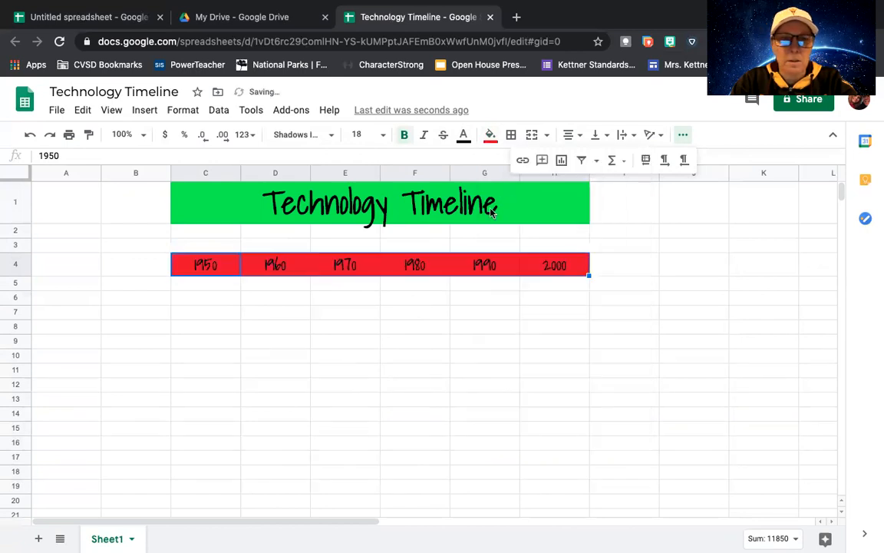
- Apply all borders to the merged Technology Timeline heading cell
left_click(512, 136)
left_click(434, 201)
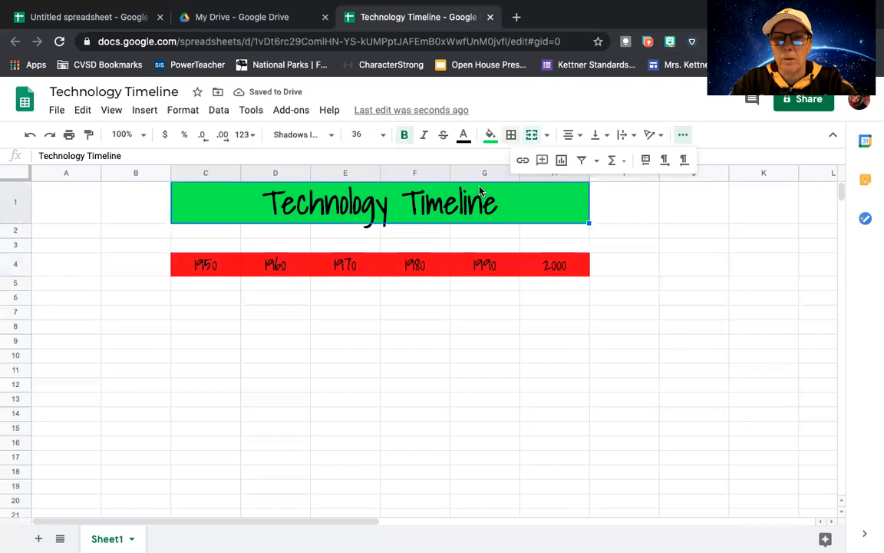
left_click(510, 136)
left_click(516, 162)
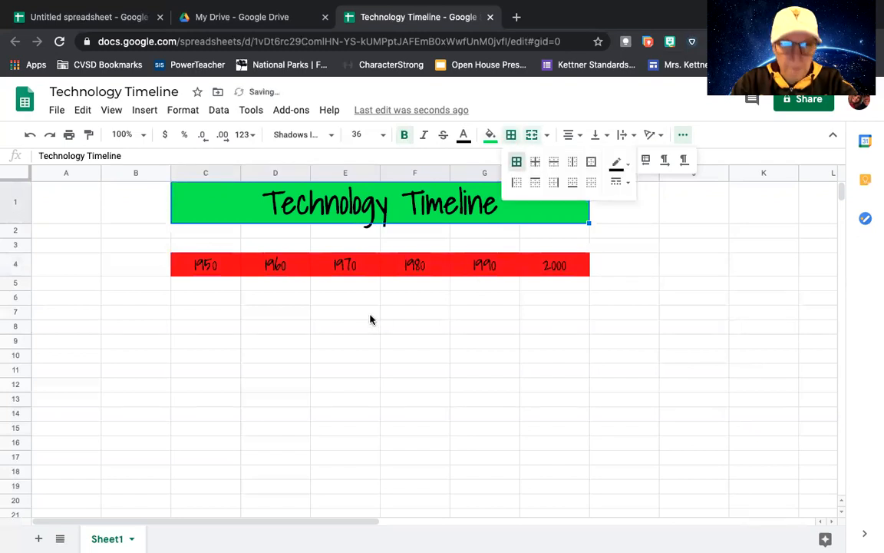
- Enter the labels Computer in C3 and Laptop in D3, above the decades 1950 and 1960
left_click(203, 251)
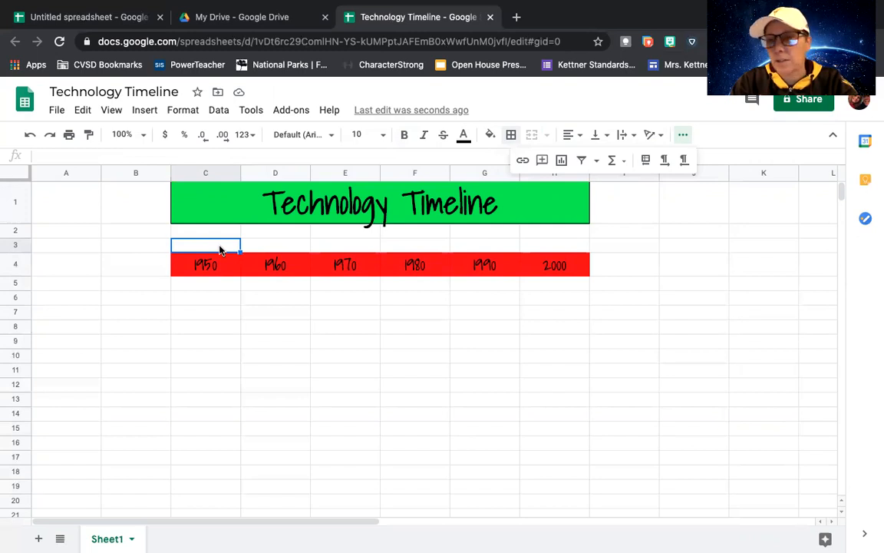
type("Computer")
key("Tab")
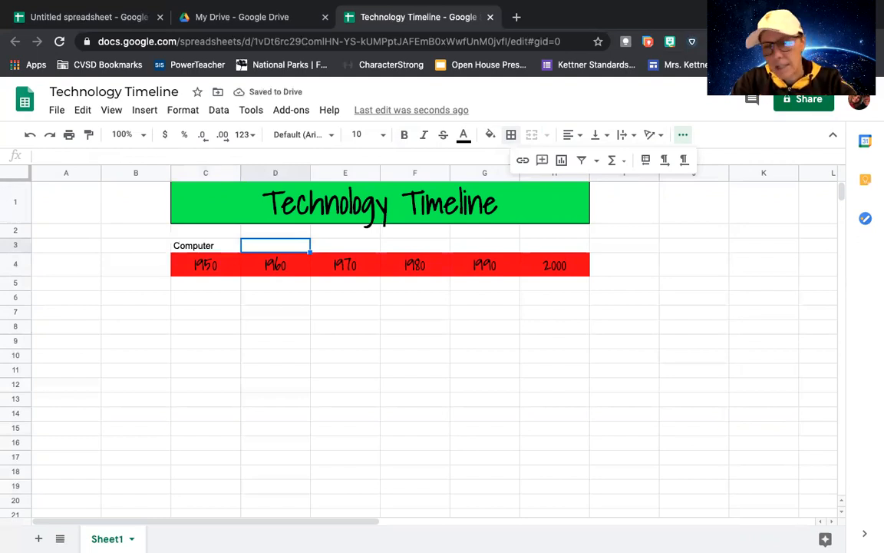
type("Hand")
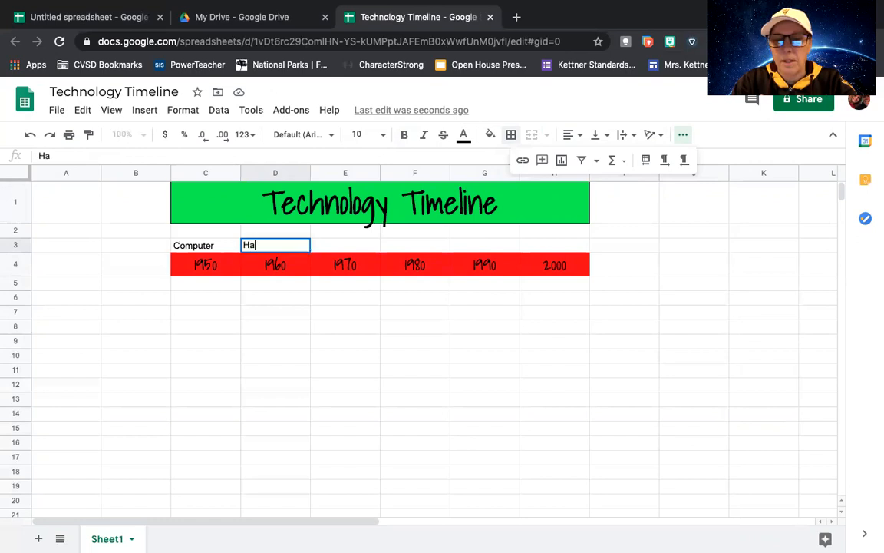
key("BackSpace")
key("BackSpace")
key("BackSpace")
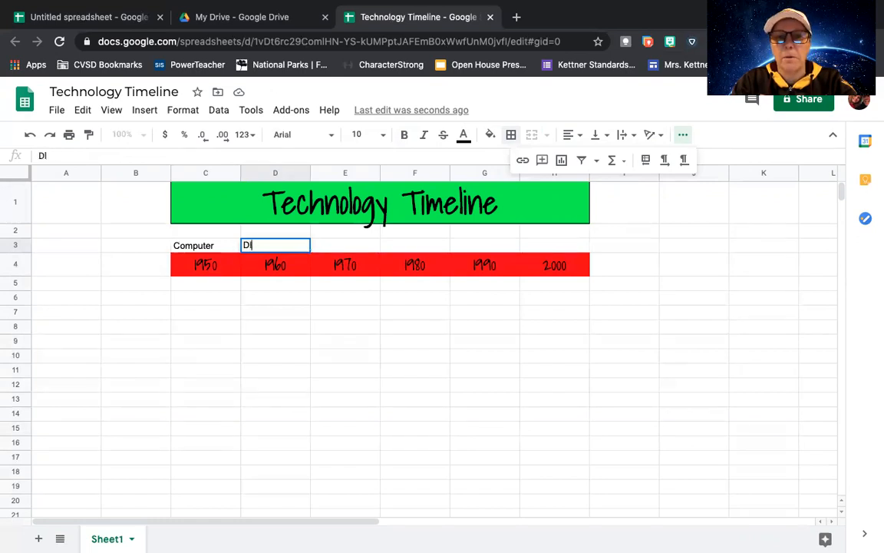
type("Laptop")
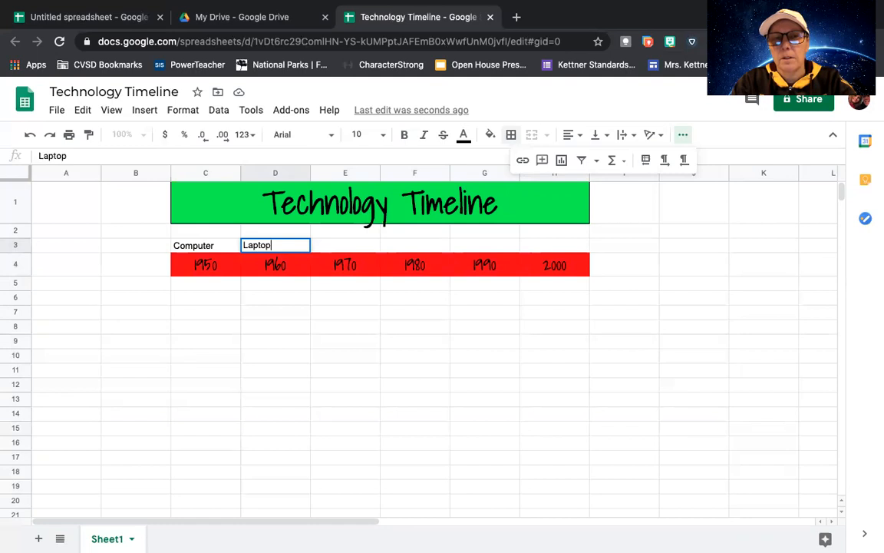
key("Tab")
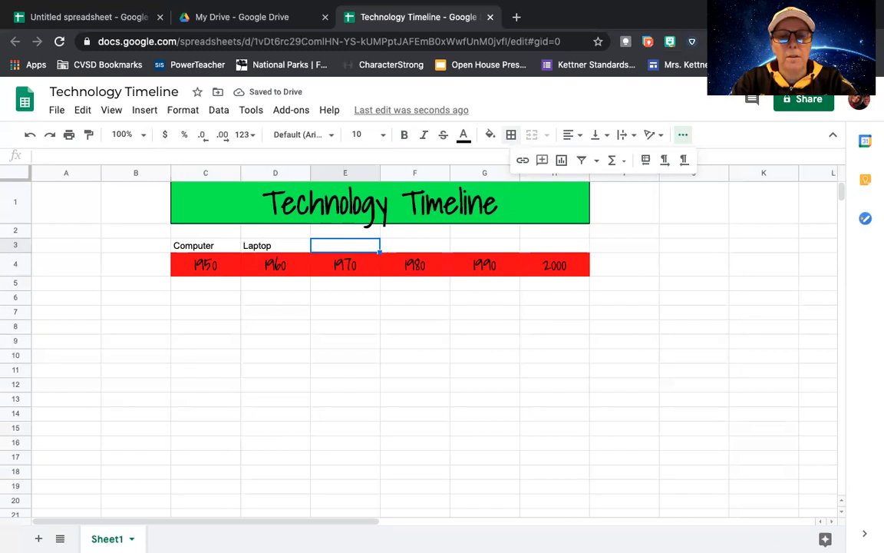
- Enter the labels Cell Phone, Brick Cell Phone, Iphone and Iphone 2 across cells E3 to H3
type("Cell Phone")
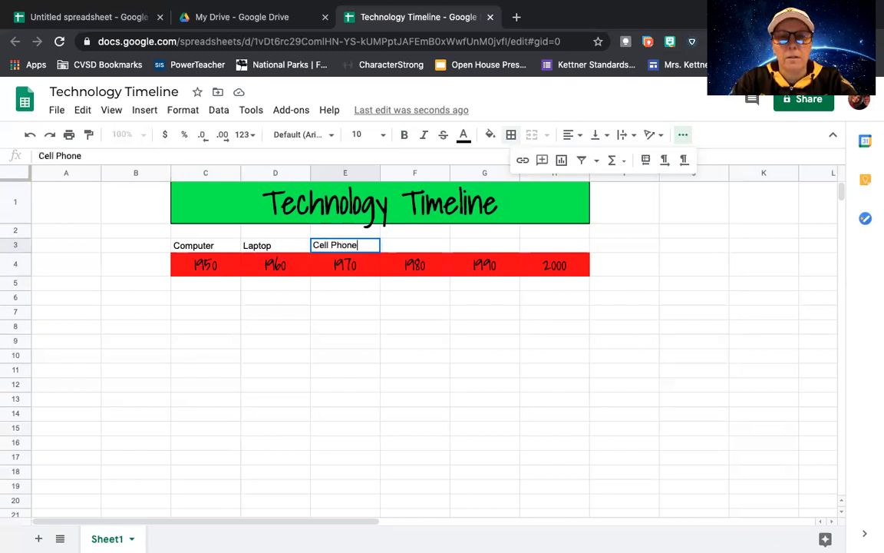
key("Tab")
type("Bri")
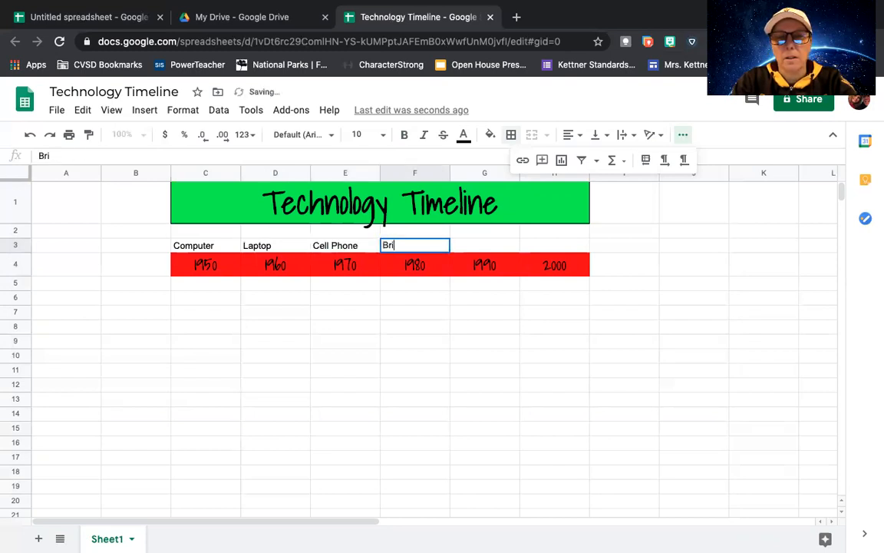
type("ck Cell Phone")
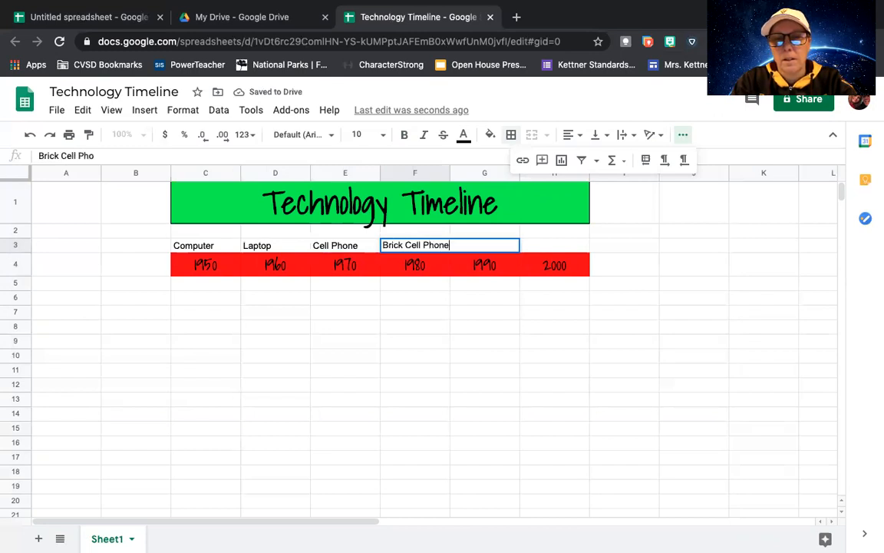
key("Tab")
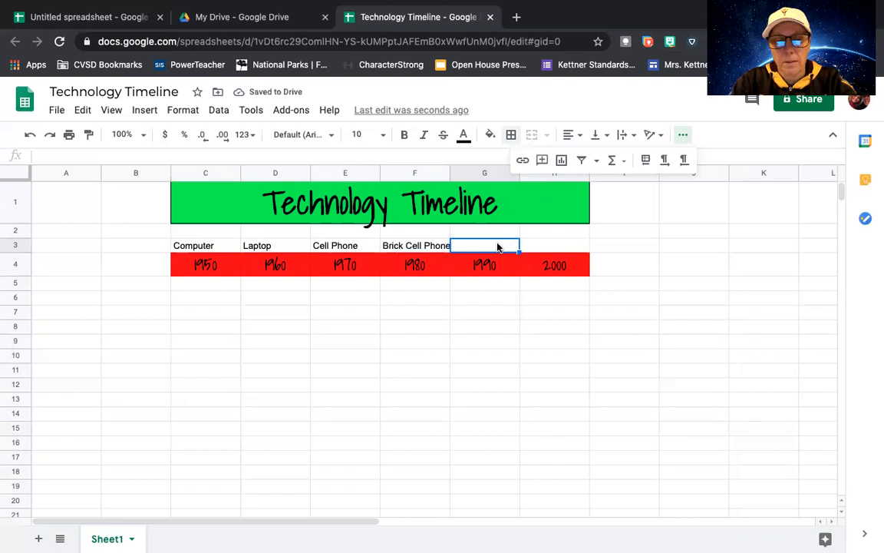
type("Iphone")
key("Tab")
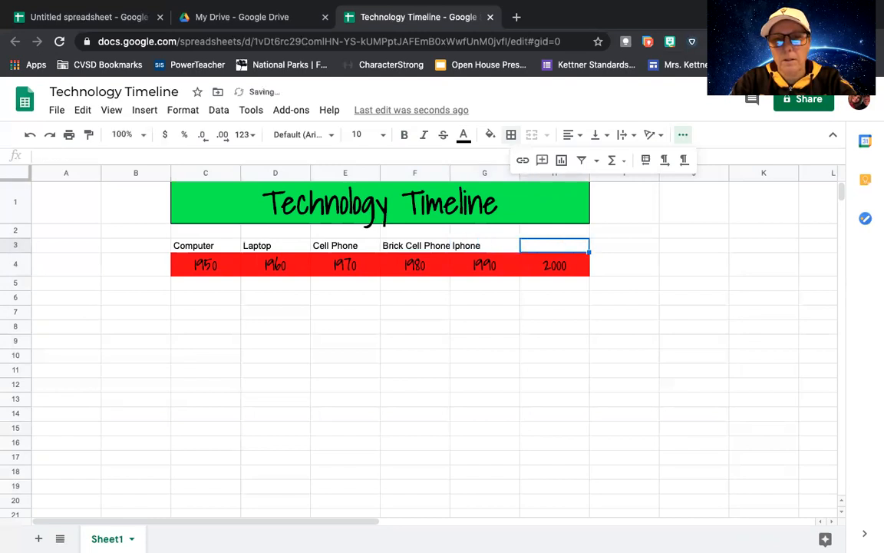
type("Iphone ")
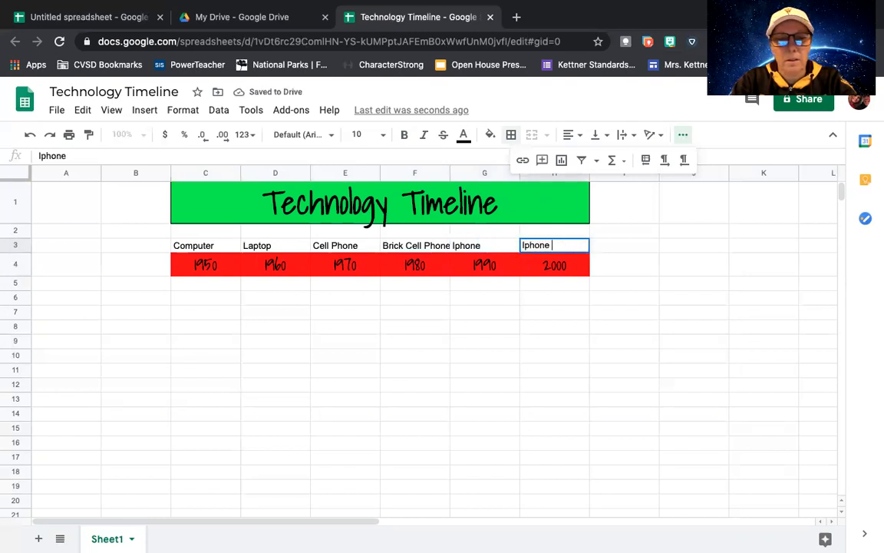
type("2")
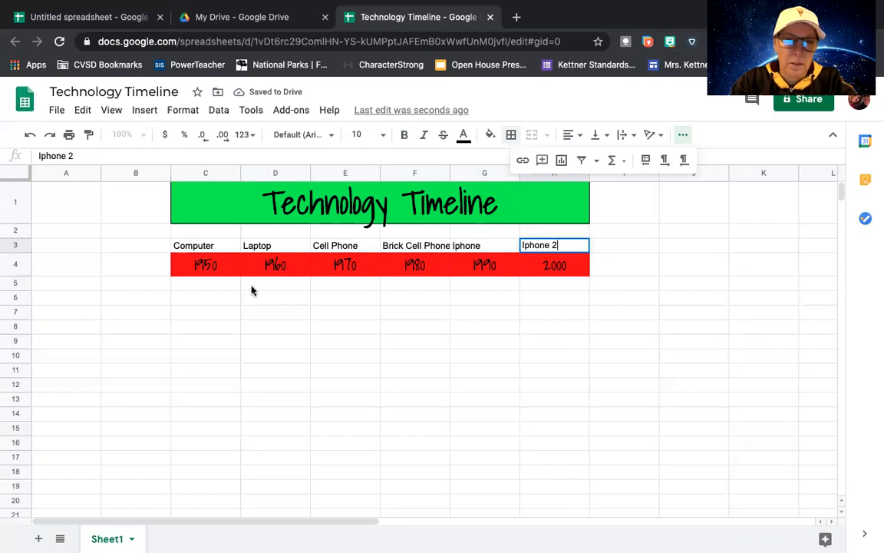
left_click(251, 285)
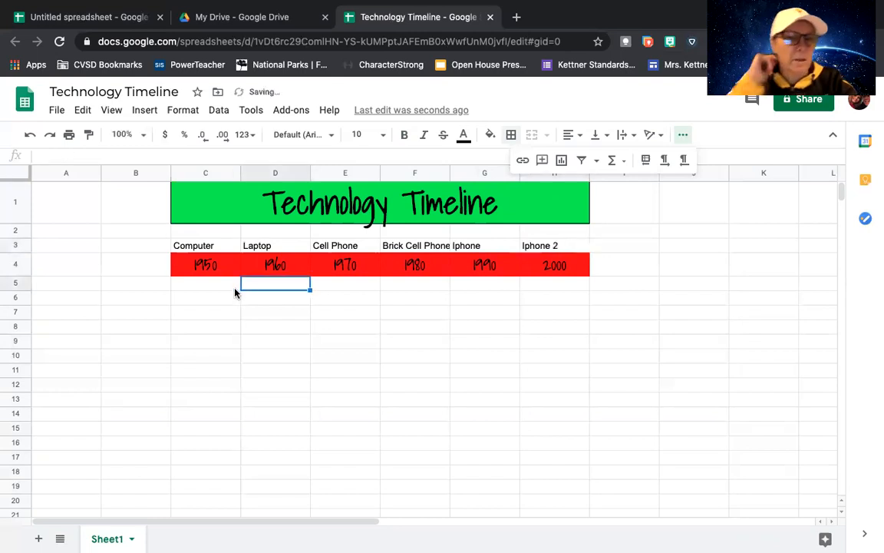
- Enter the description "First computer was created and the size of a whole room" in cell C5 below 1950
left_click(207, 291)
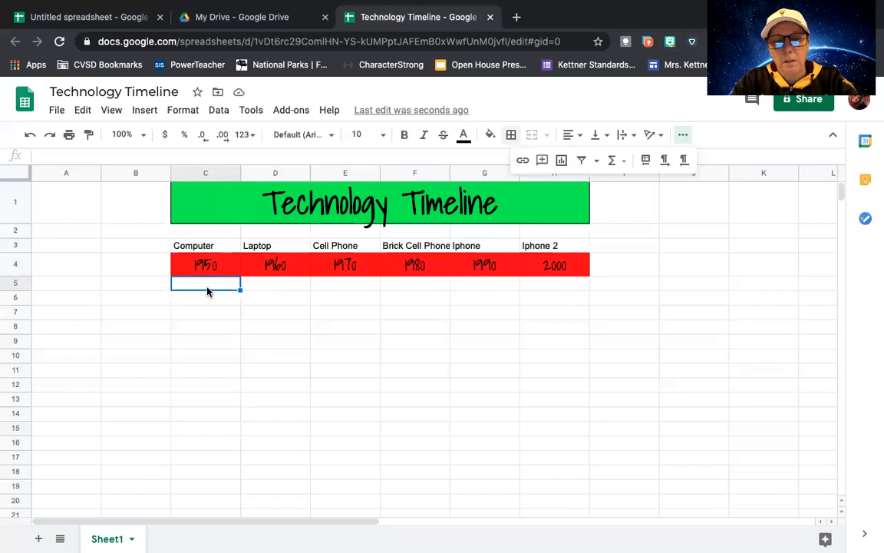
type("First computer was created")
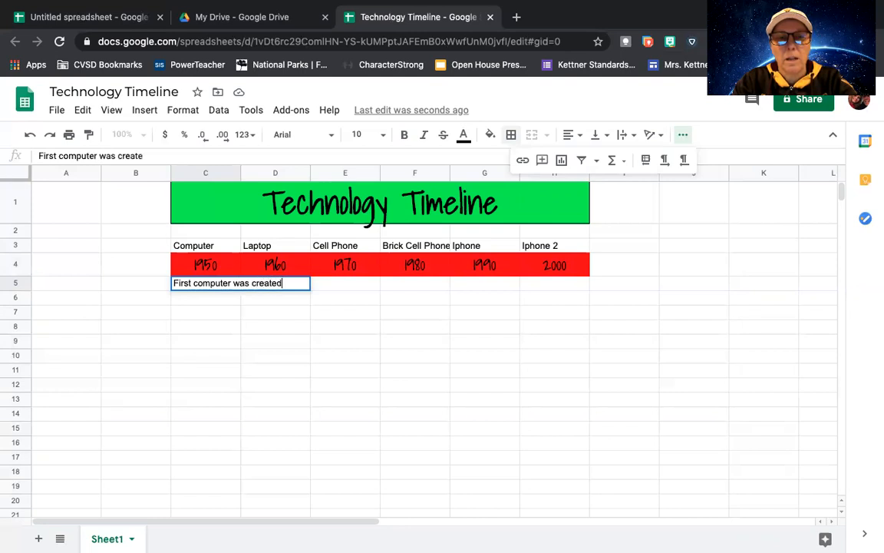
type(" and the size of aw")
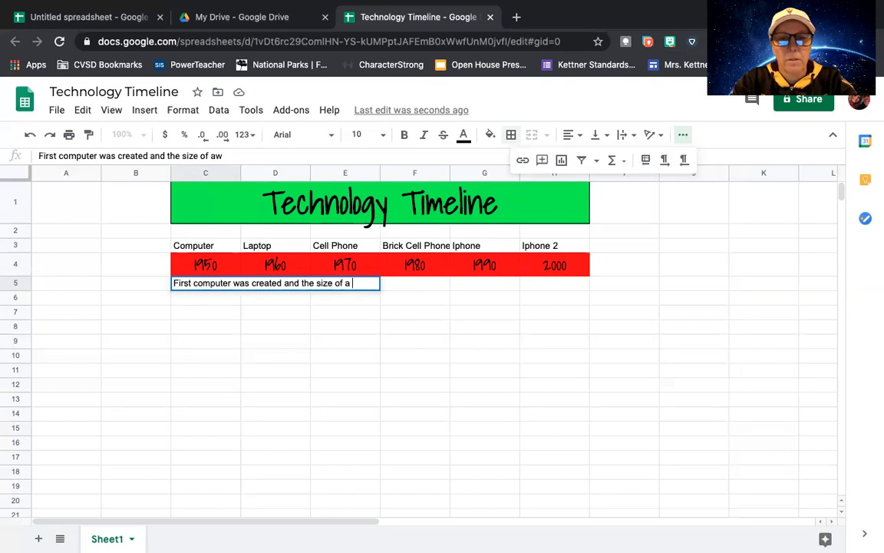
type("room")
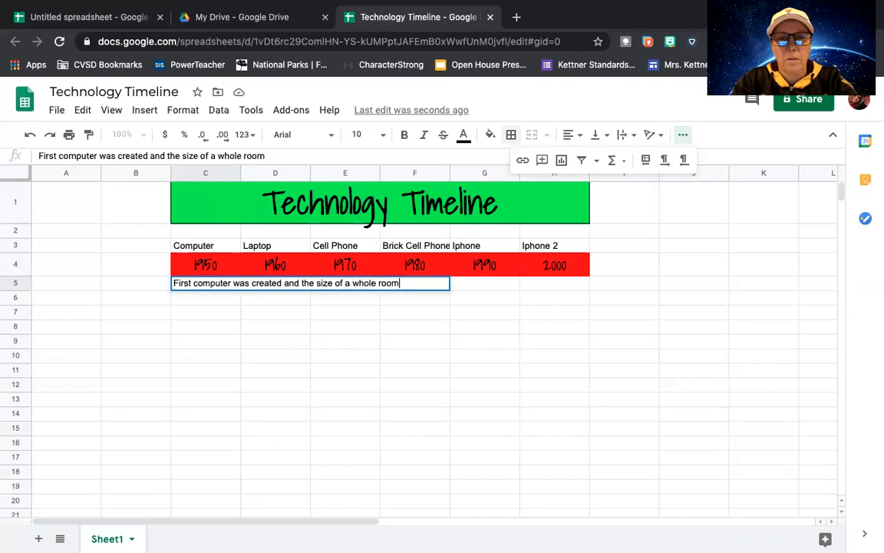
key("Return")
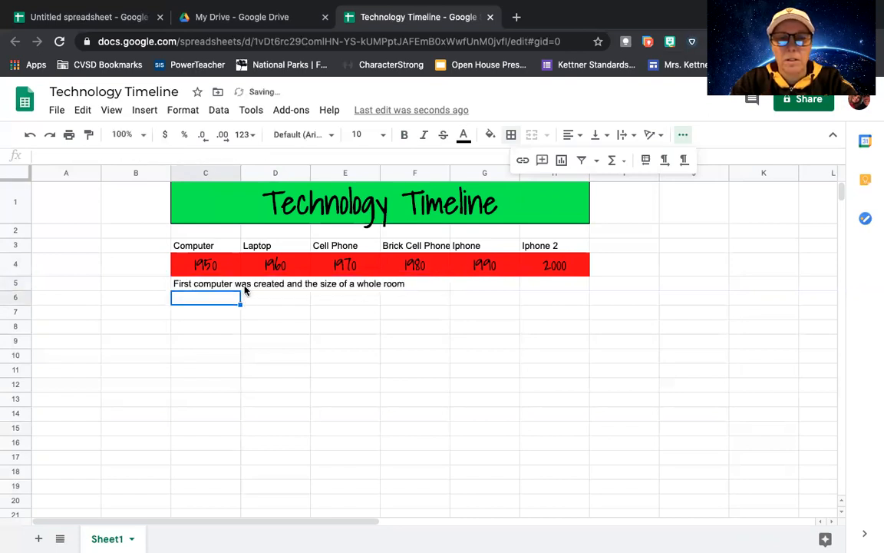
- Try the placeholder text "Brief description" in cell D5, and clear the cell again
left_click(220, 285)
left_click(269, 287)
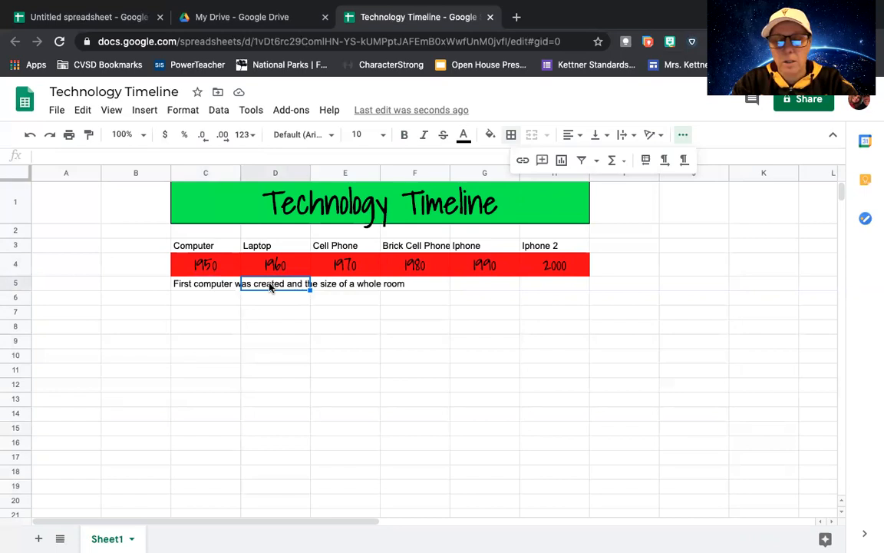
type("Br")
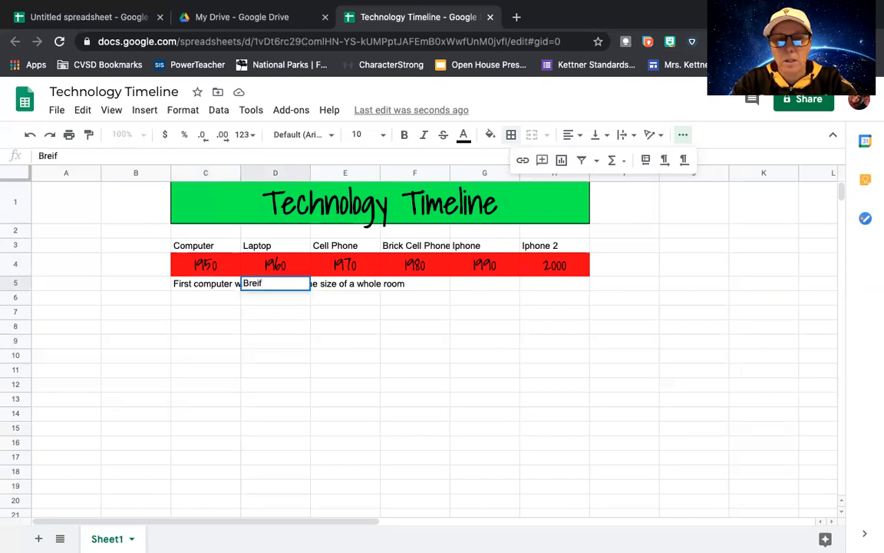
type("ief des")
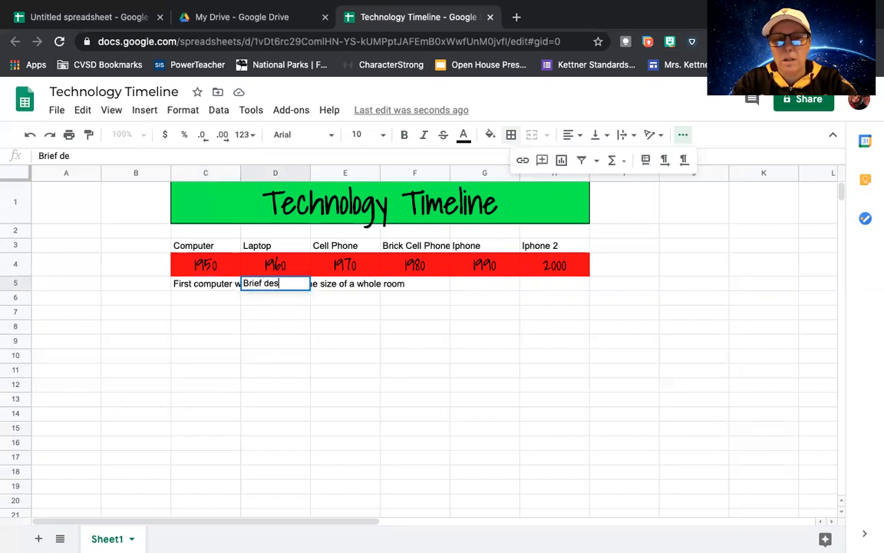
type("cription")
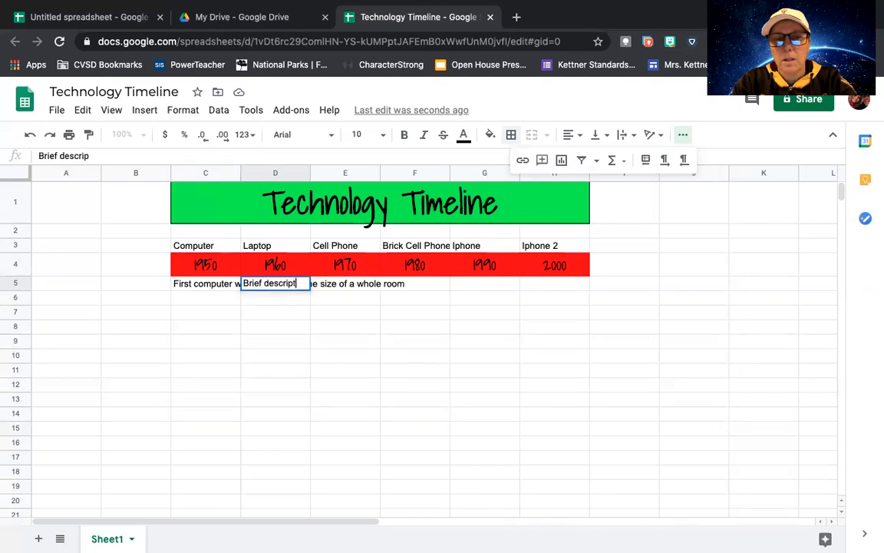
key("Return")
left_click(281, 285)
key("Delete")
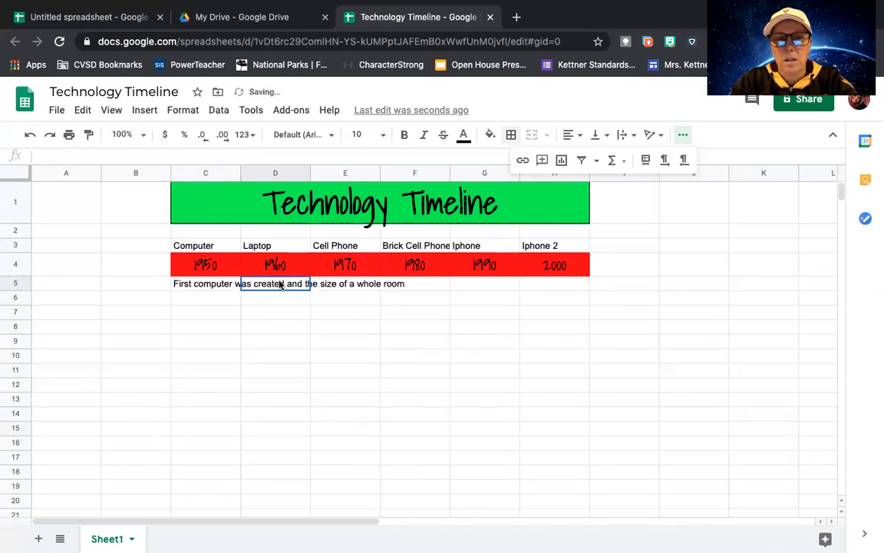
- Try to copy cell D5 into cells E5 and F5
left_click(279, 300)
left_click(281, 284)
key("super+c")
left_click(354, 283)
key("super+v")
left_click(417, 284)
key("super+v")
- Enter the placeholder text "Brief description" in cell H5 below 2000
left_click(566, 285)
type("B")
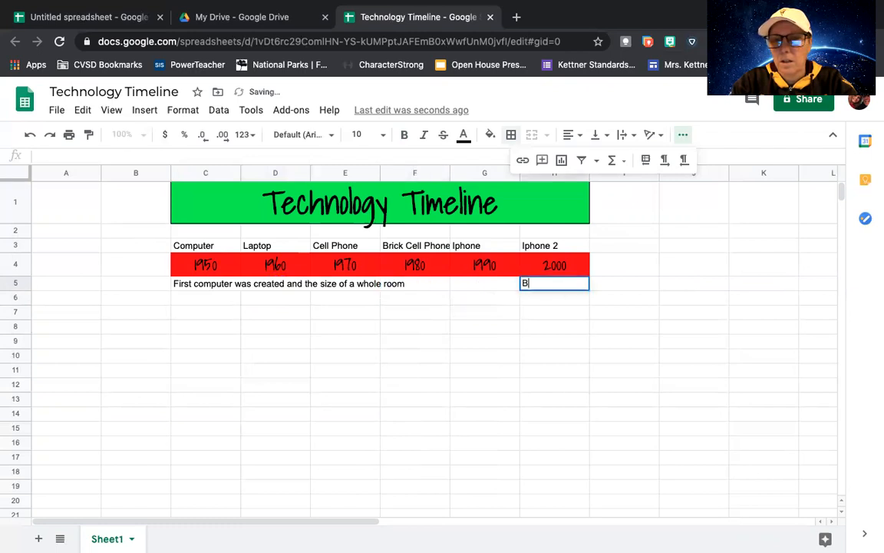
type("rief description")
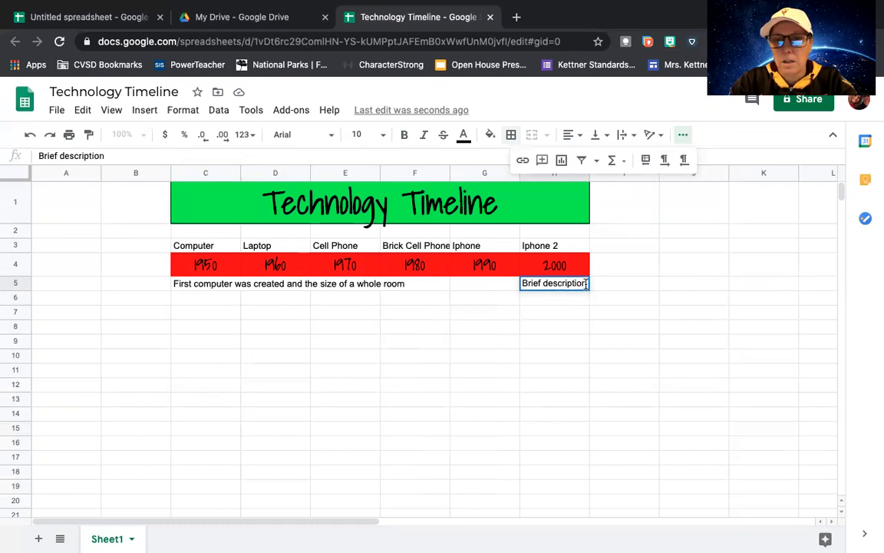
- Copy the placeholder text "Brief description" from cell H5 into cells G5, F5, E5 and D5
left_click_drag(586, 284, 523, 285)
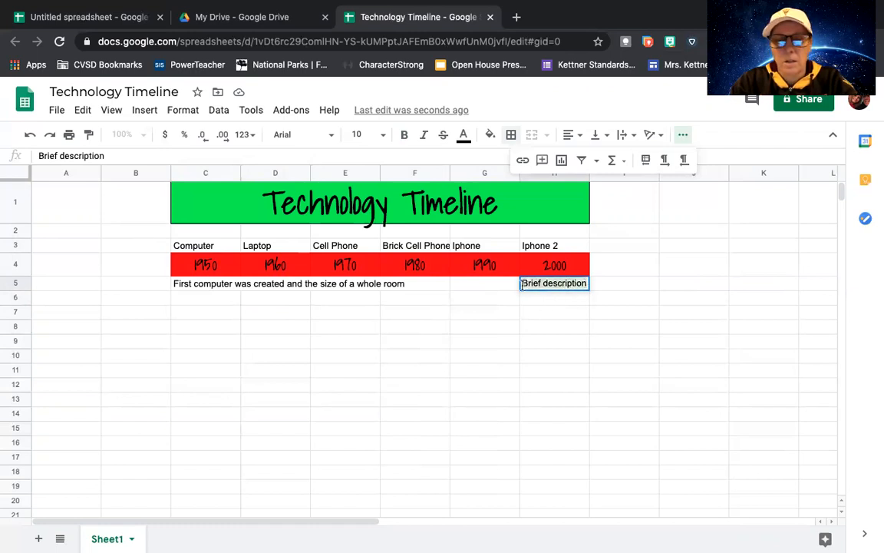
left_click(483, 285)
key("ctrl+v")
left_click(424, 285)
key("ctrl+v")
left_click(361, 288)
key("ctrl+v")
left_click(272, 287)
key("ctrl+v")
left_click(217, 307)
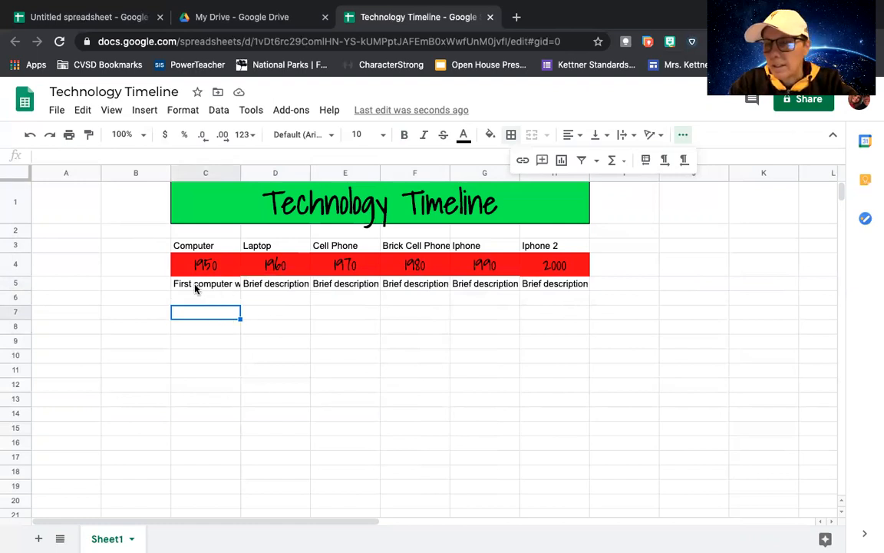
- Turn on text wrapping for the descriptions in cells C5 to H5
left_click(186, 286)
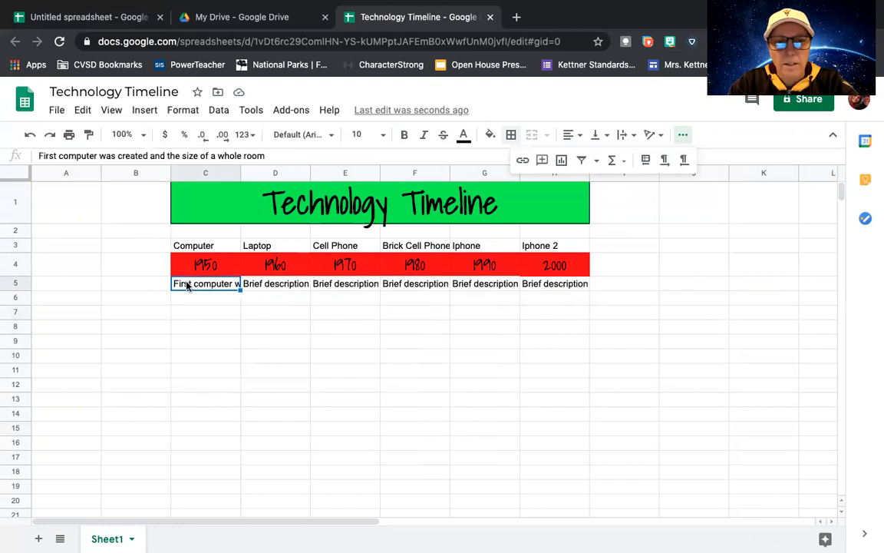
left_click_drag(190, 287, 313, 284)
left_click_drag(392, 288, 561, 285)
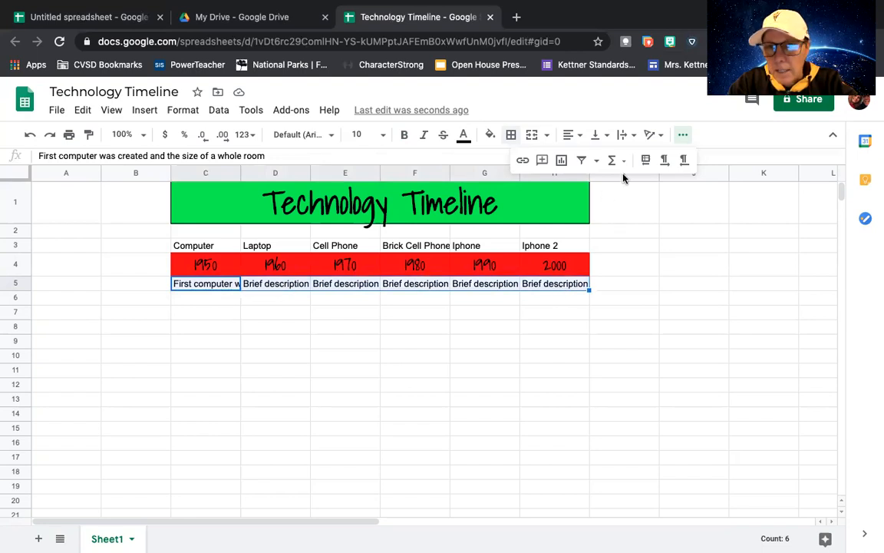
left_click(633, 136)
left_click(642, 160)
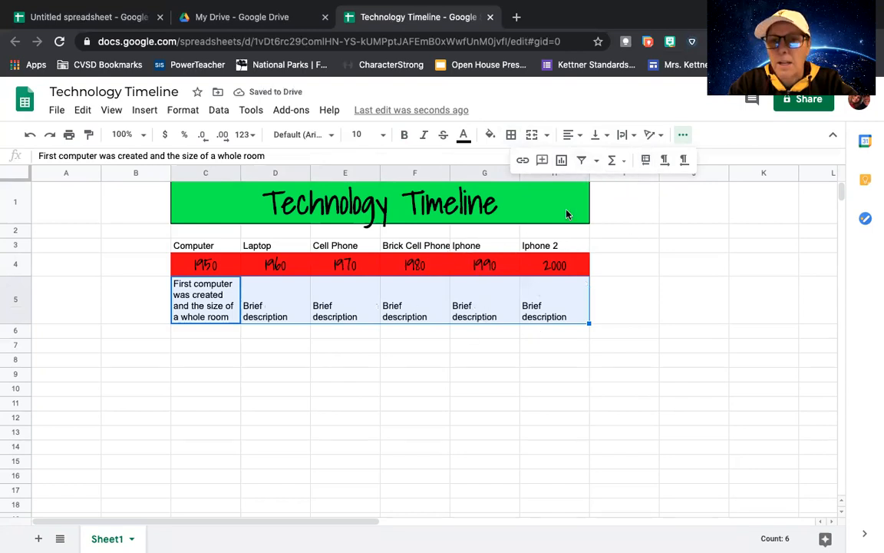
- Rotate the descriptions in C5 to H5 vertically upward and make row 5 tall enough for the rotated text
left_click(662, 139)
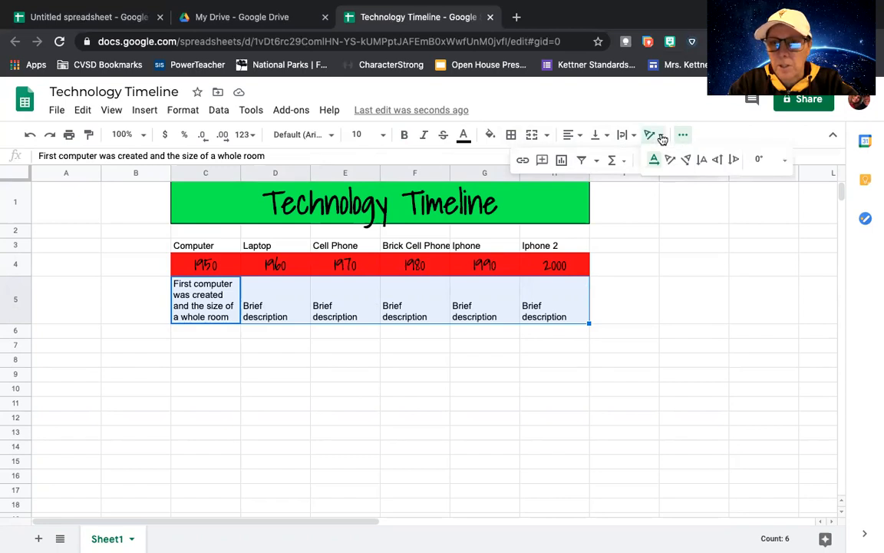
left_click(721, 167)
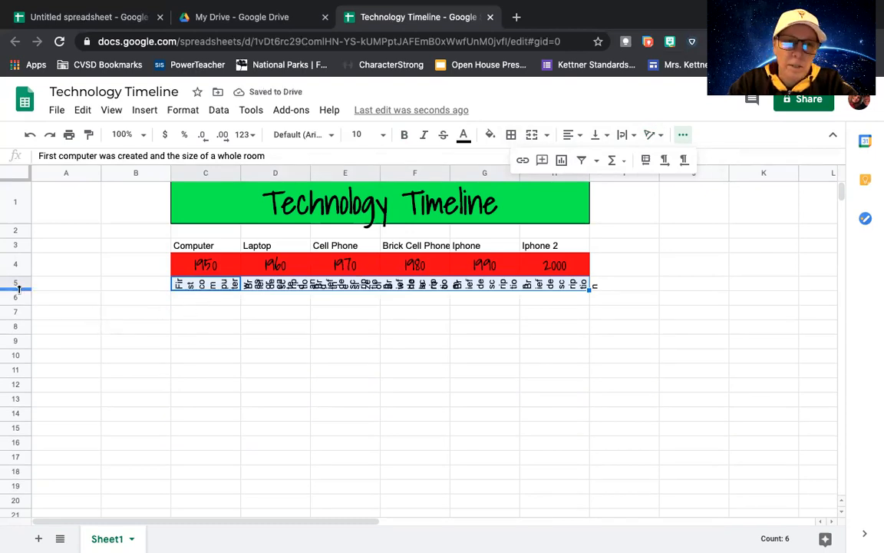
left_click_drag(19, 287, 14, 407)
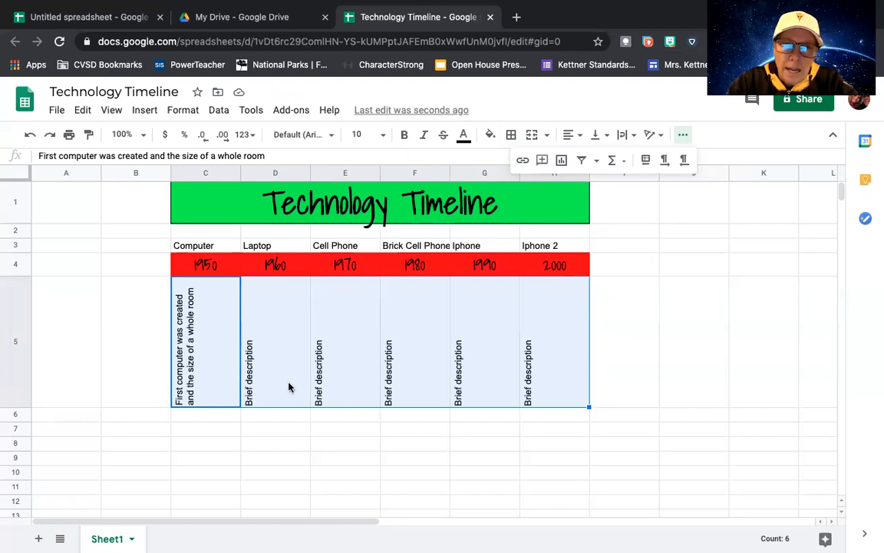
- Tilt the technology labels in cells C3 to H3 diagonally upward
left_click(188, 246)
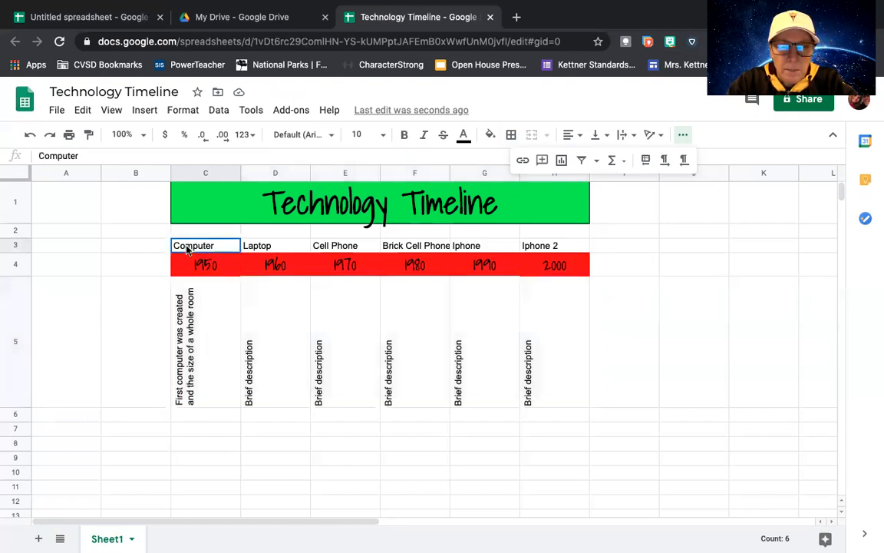
left_click_drag(247, 249, 551, 248)
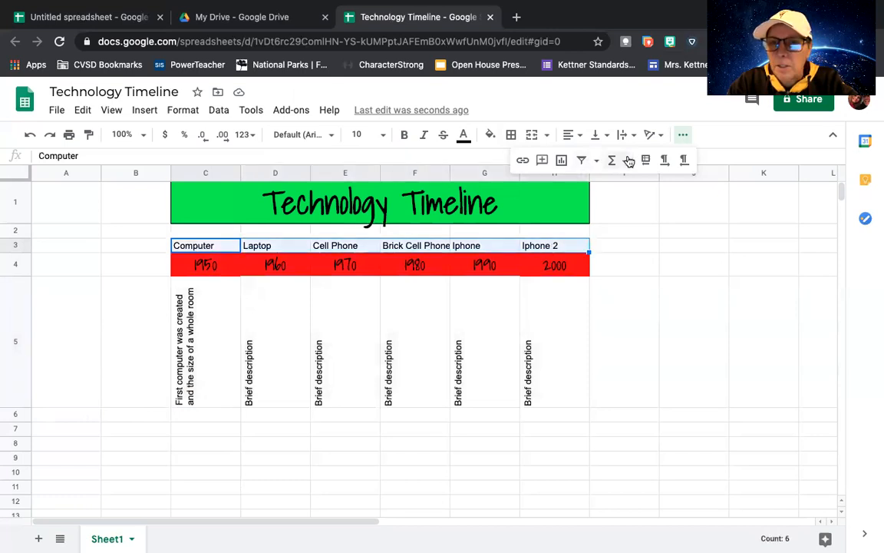
left_click(652, 136)
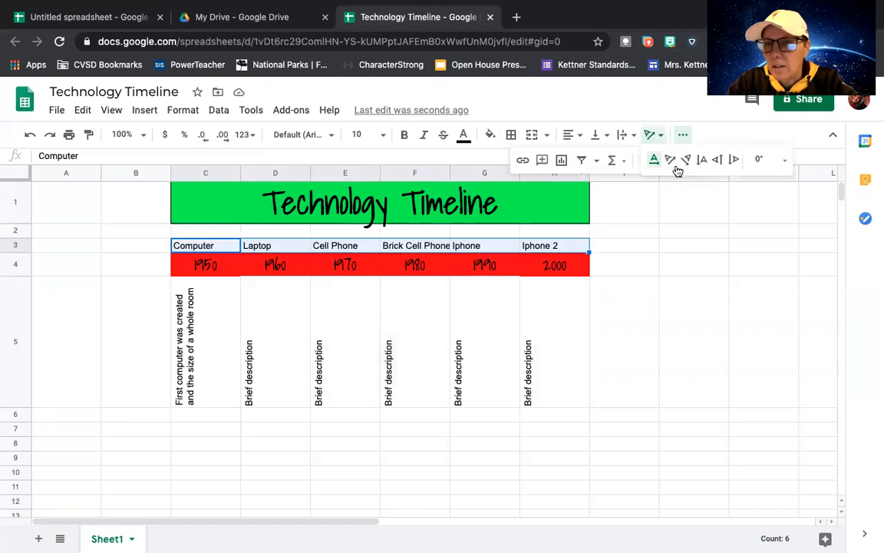
left_click(673, 166)
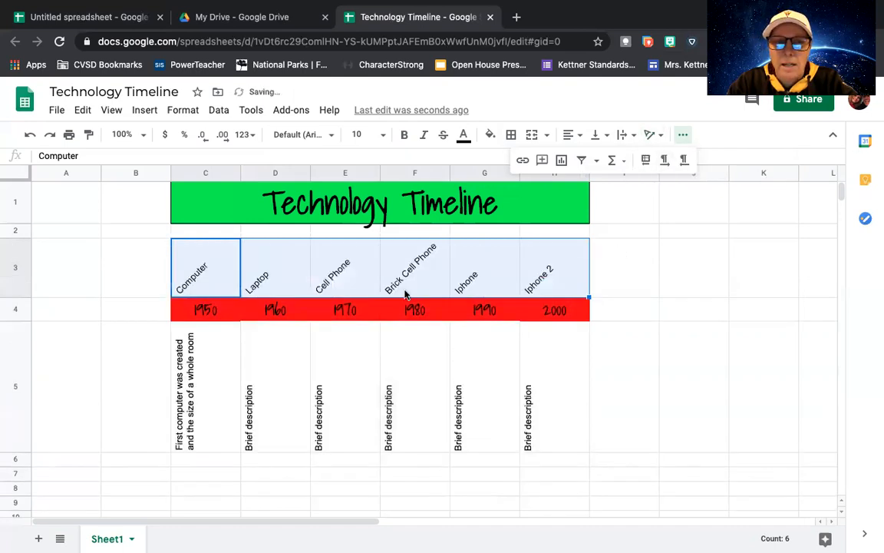
- Fill the technology label cells C3 to H3 with orange and the description cells C5 to H5 with yellow
left_click(489, 135)
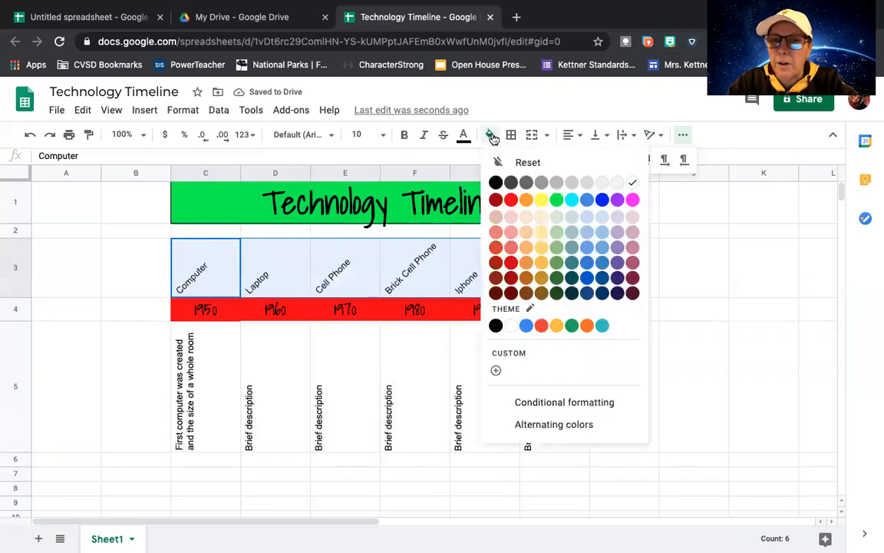
left_click(528, 201)
left_click_drag(223, 415, 554, 438)
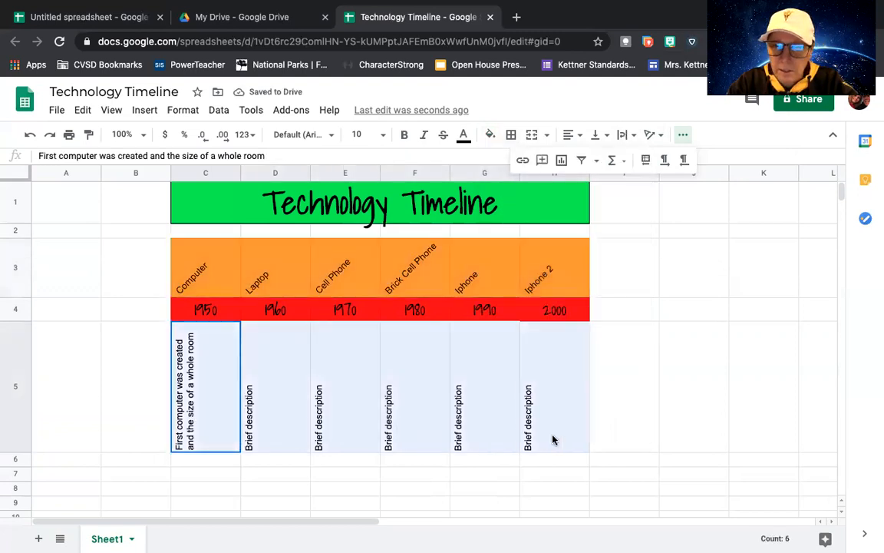
left_click(490, 135)
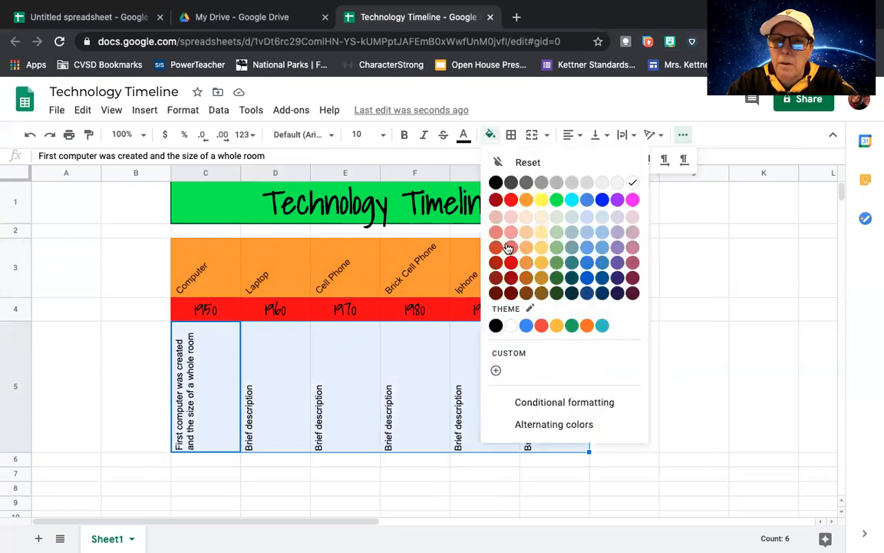
left_click(542, 201)
- Apply all borders to the timeline cells C3 to H5
left_click_drag(218, 267, 556, 412)
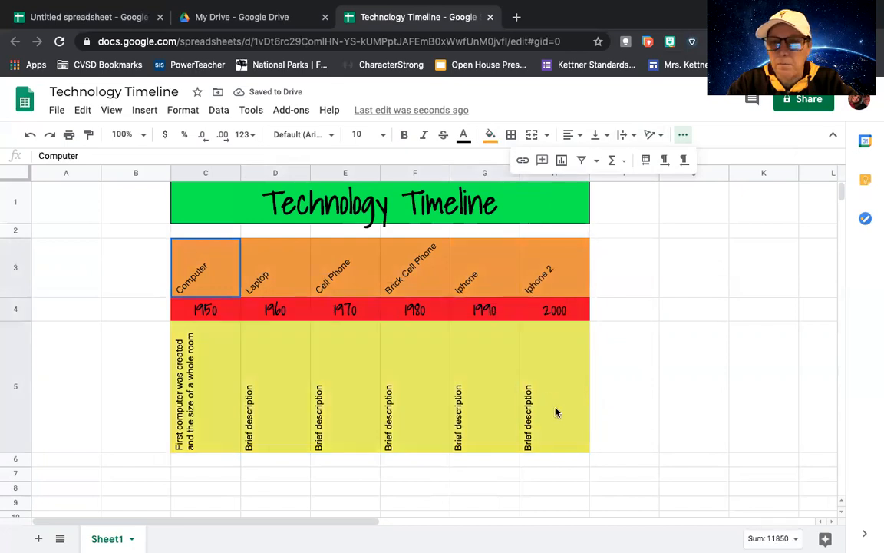
left_click(512, 135)
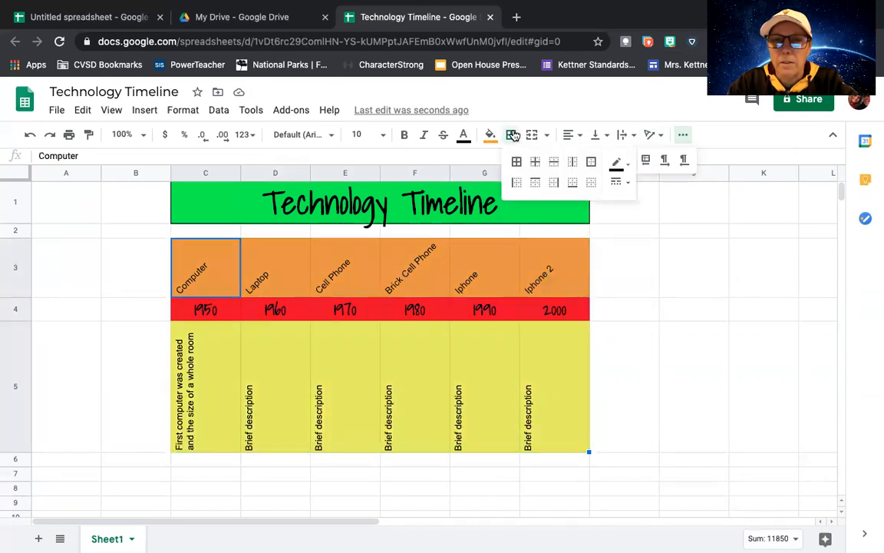
left_click(516, 161)
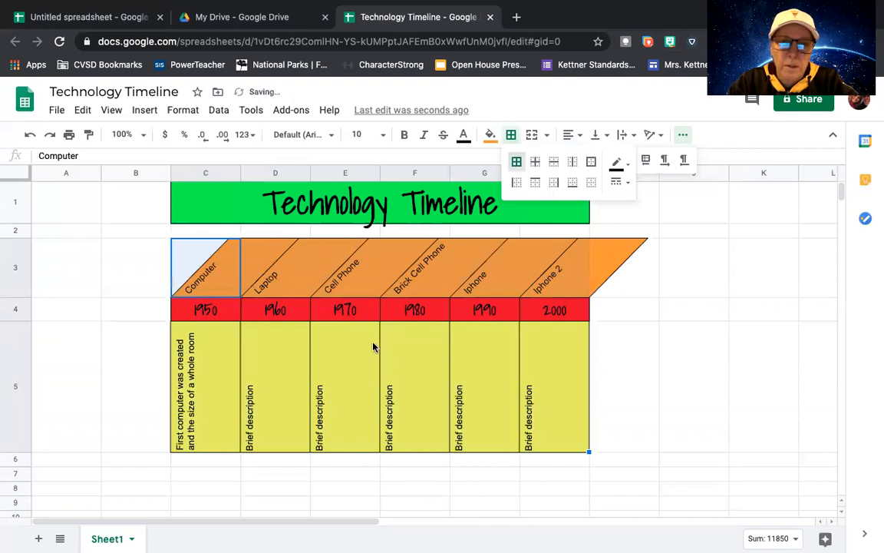
- Start inserting an in-cell image in the "Technology Timeline" heading cell and search Google Images for "technology"
left_click(370, 217)
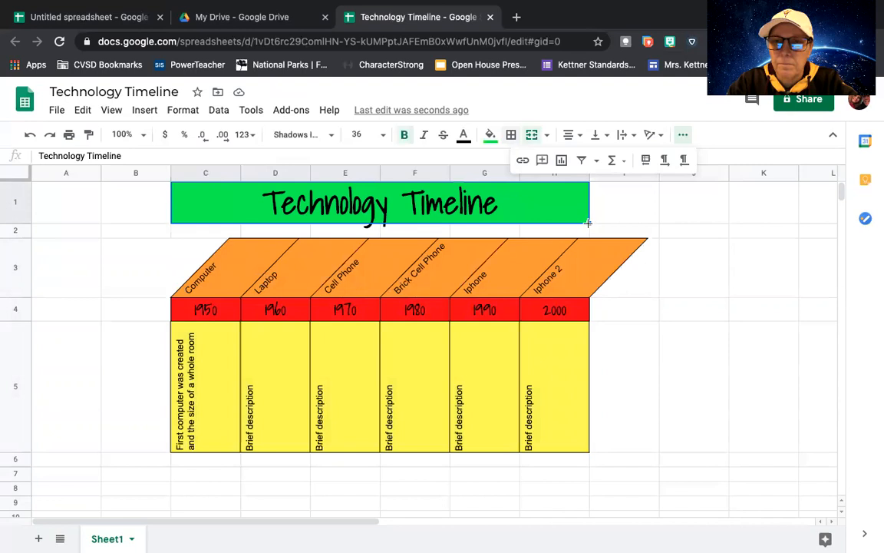
scroll(598, 306, "down", 1)
scroll(599, 307, "up", 1)
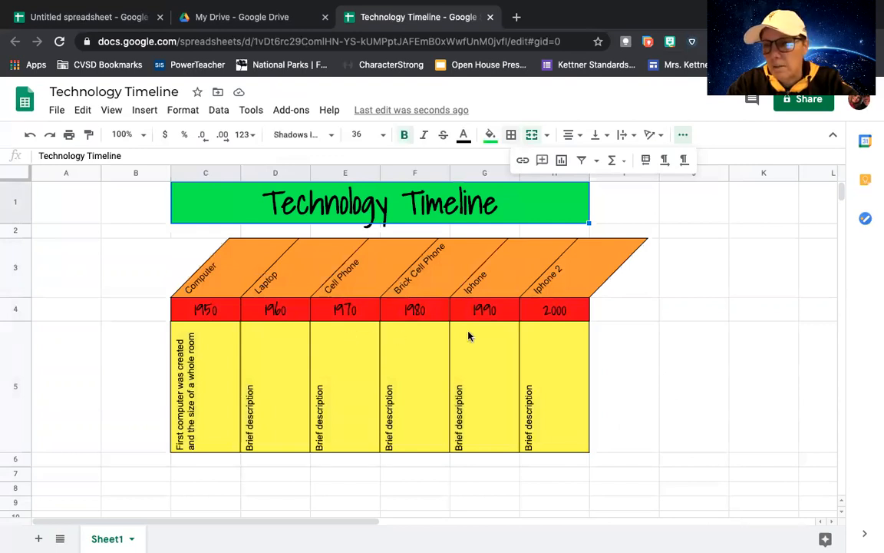
left_click(144, 112)
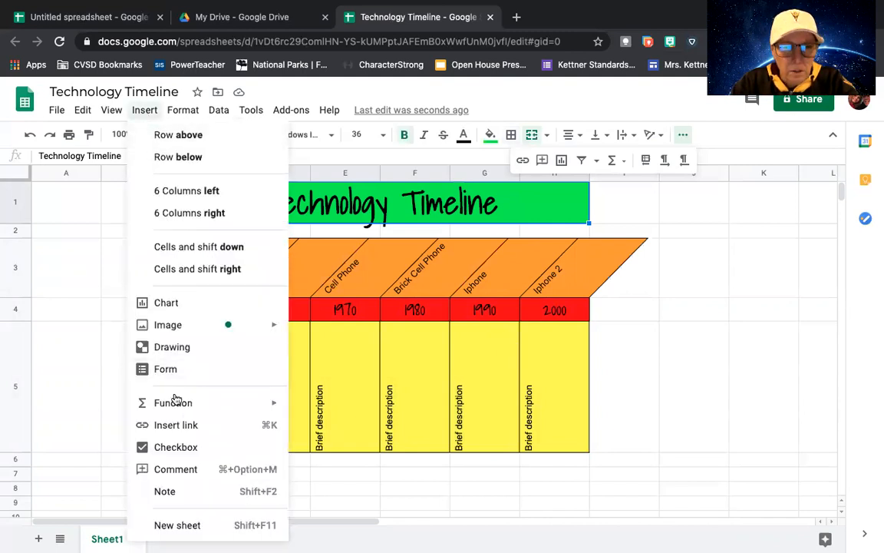
mouse_move(184, 332)
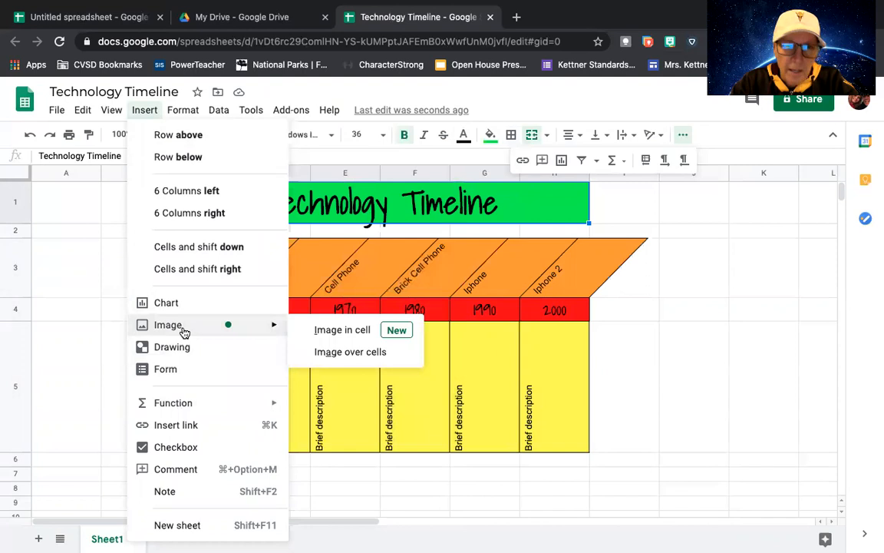
left_click(348, 335)
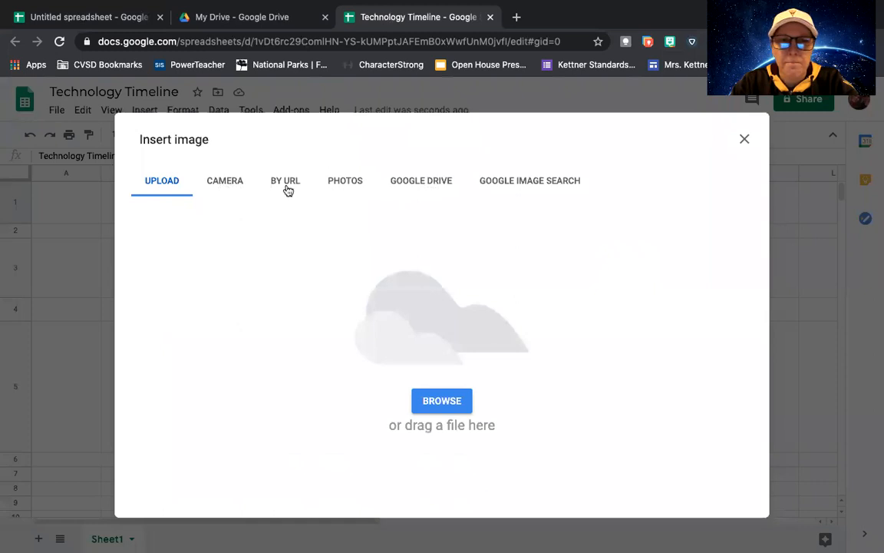
left_click(539, 178)
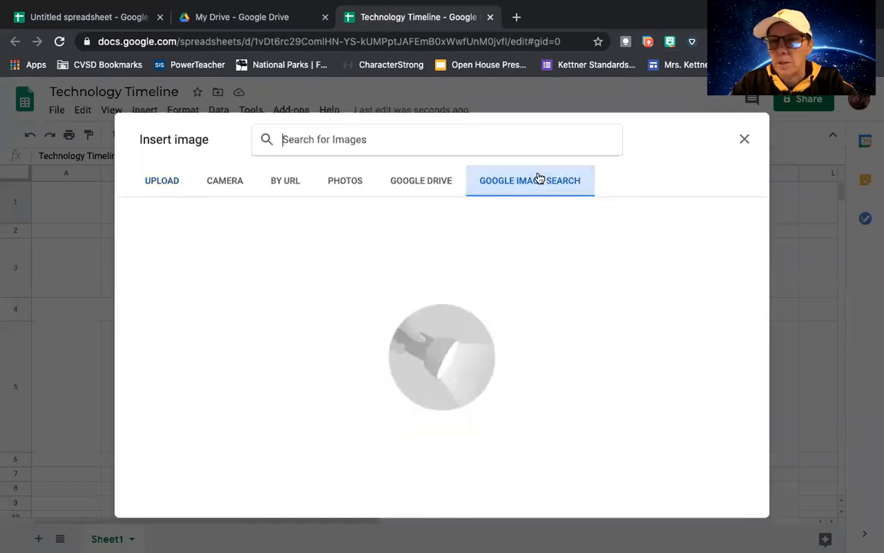
type("technolgoy")
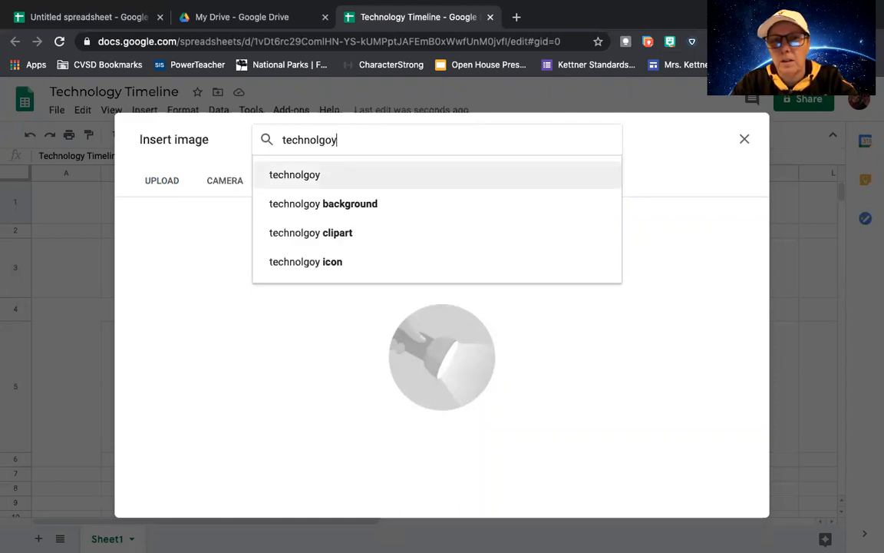
key("BackSpace")
key("BackSpace")
type("y")
key("Return")
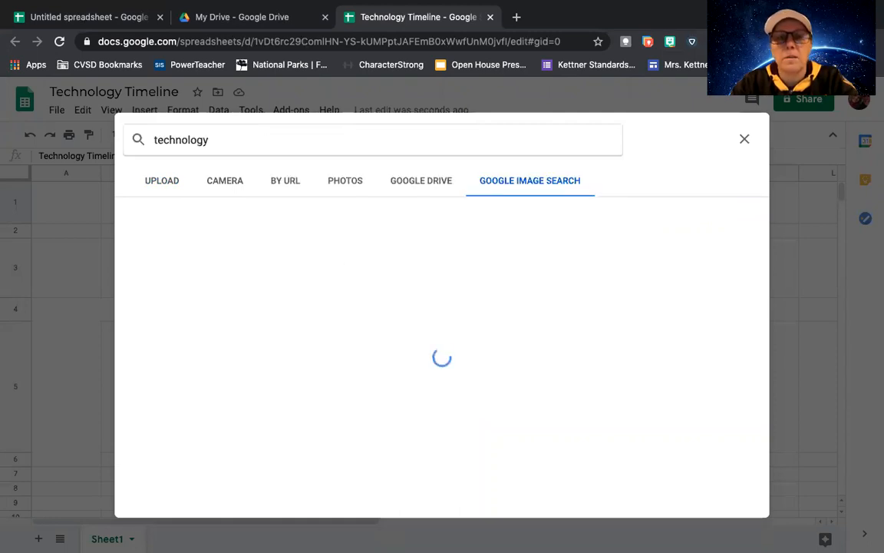
- Choose the picture of an open laptop on a white desk from the results and insert it in the heading cell
scroll(429, 314, "down", 8)
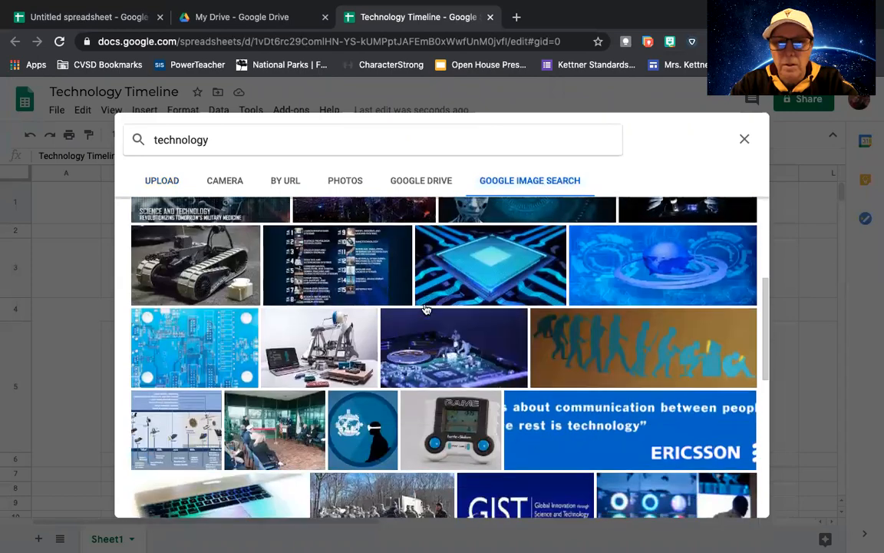
scroll(427, 309, "down", 15)
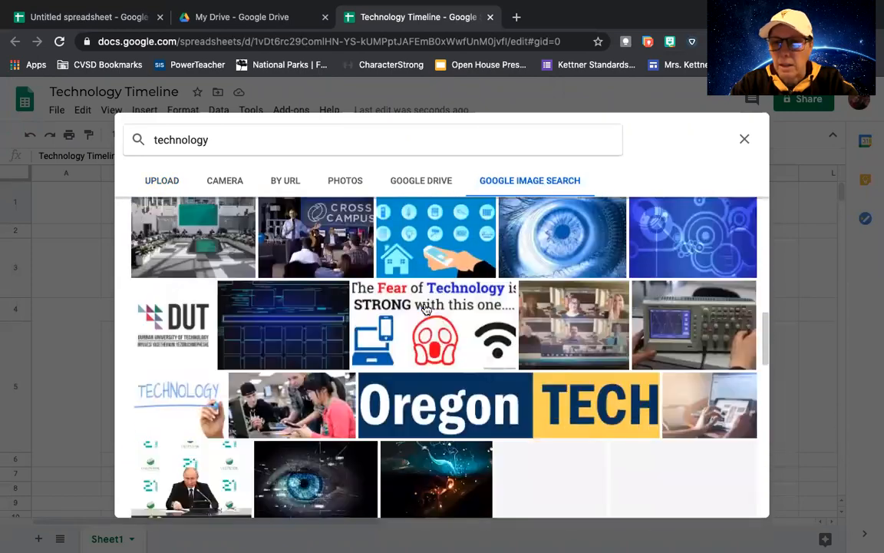
scroll(426, 310, "down", 4)
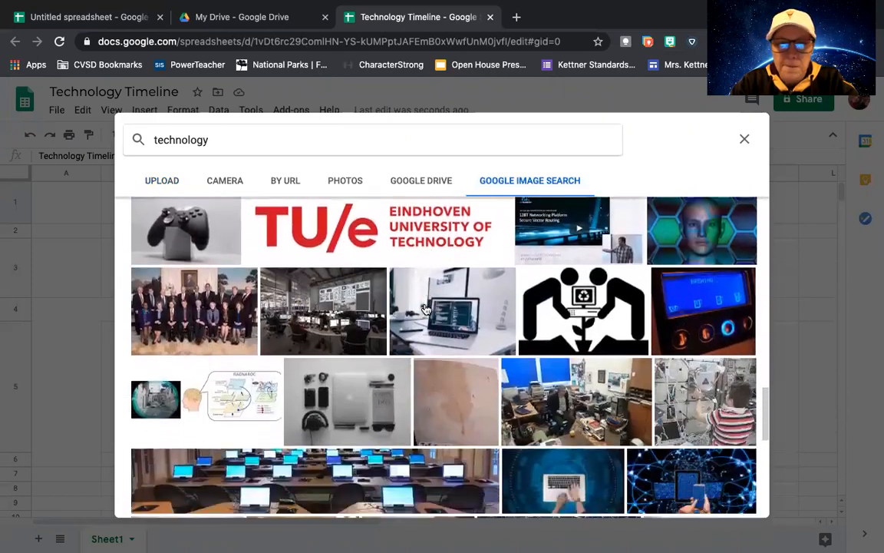
scroll(427, 309, "up", 2)
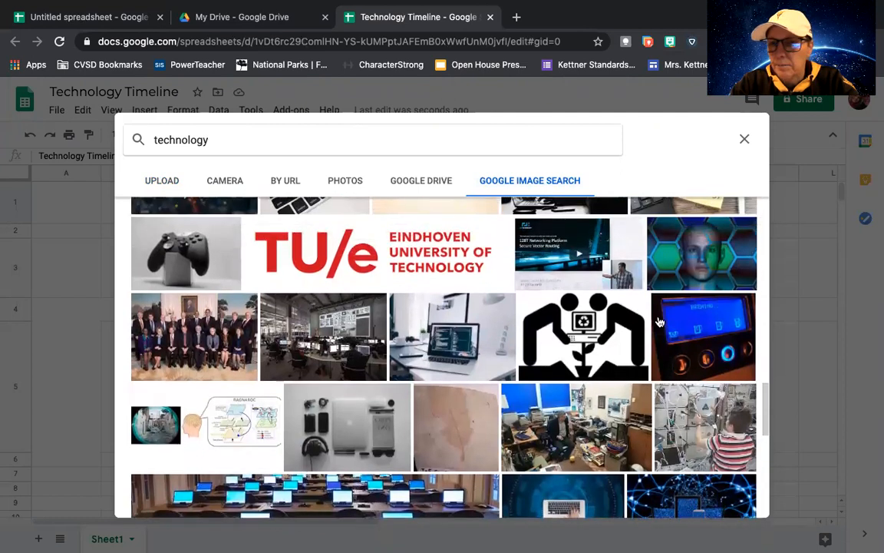
scroll(449, 302, "down", 2)
left_click(448, 301)
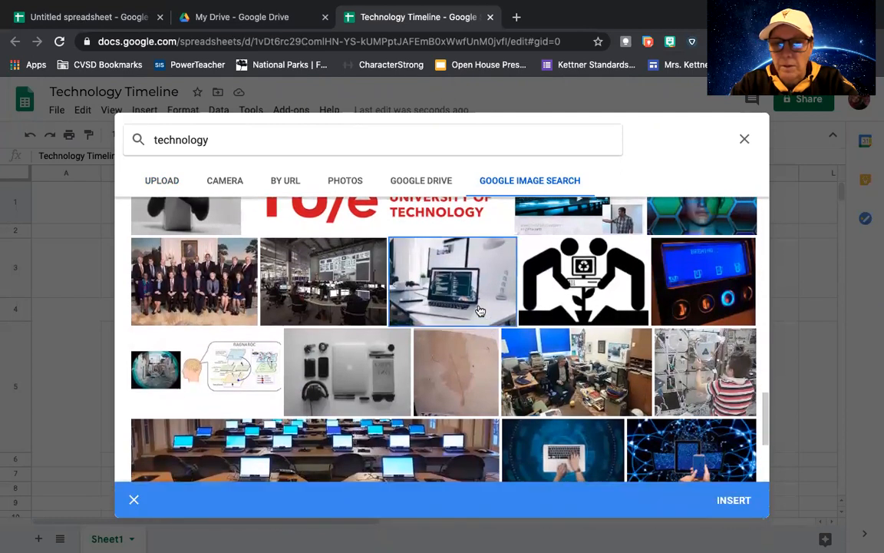
left_click(734, 501)
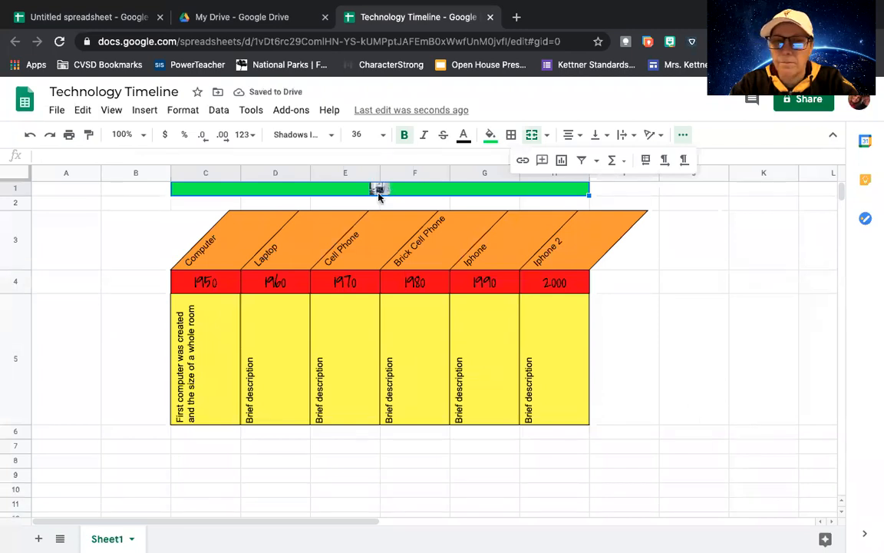
left_click(440, 206)
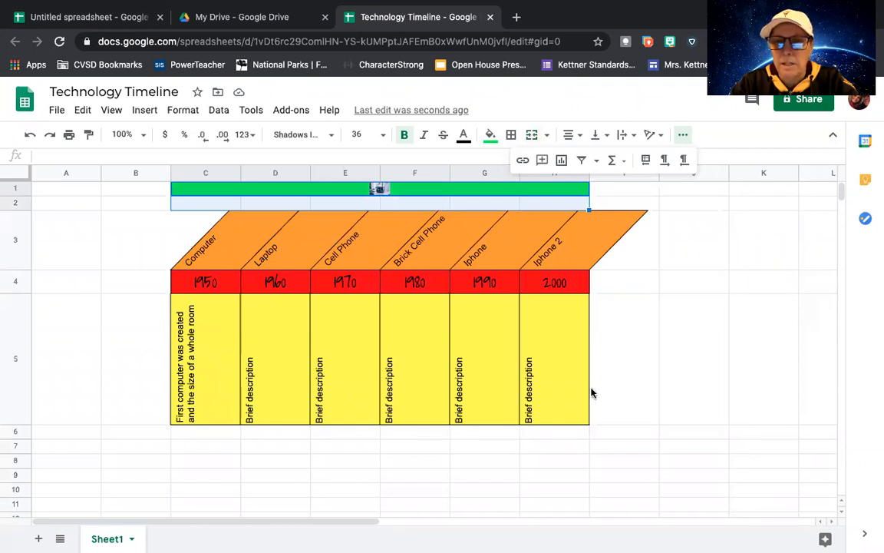
left_click(642, 430)
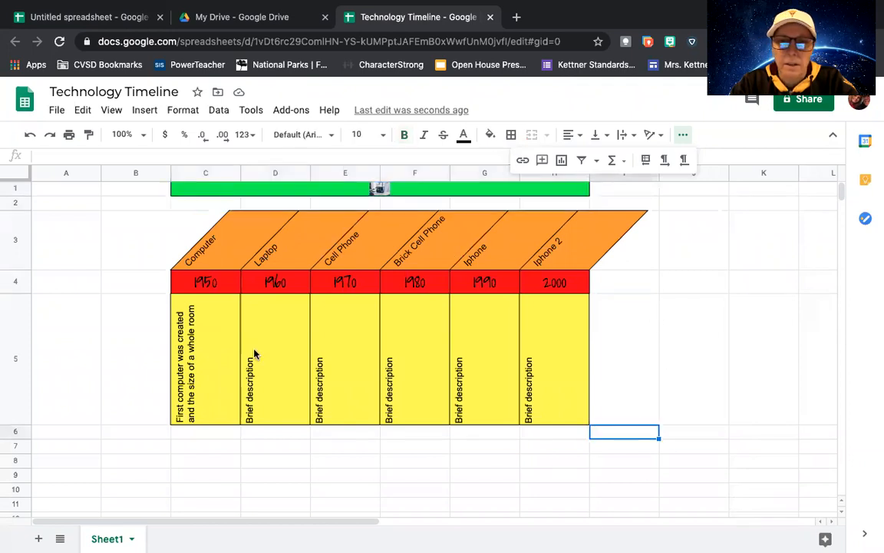
left_click(97, 344)
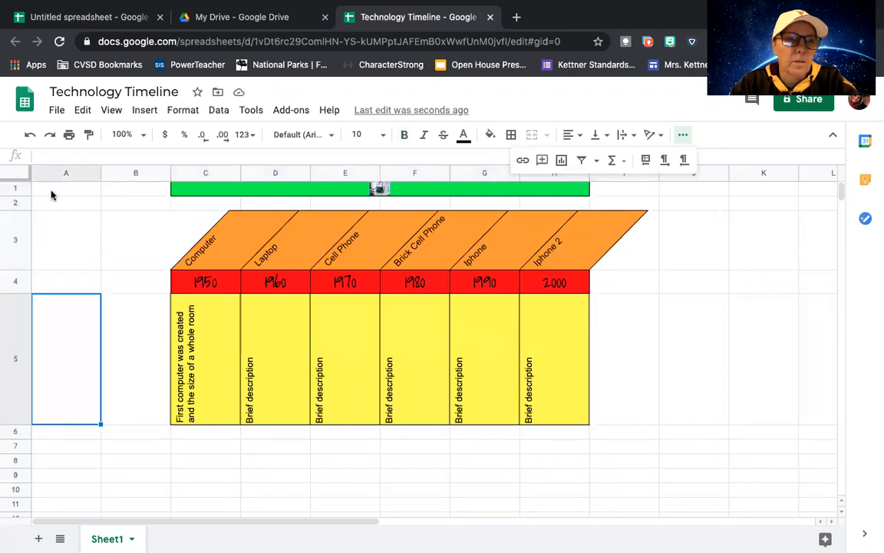
- Try a taller heading row for the laptop picture and undo the picture's insertion in the heading cell
left_click_drag(19, 196, 19, 234)
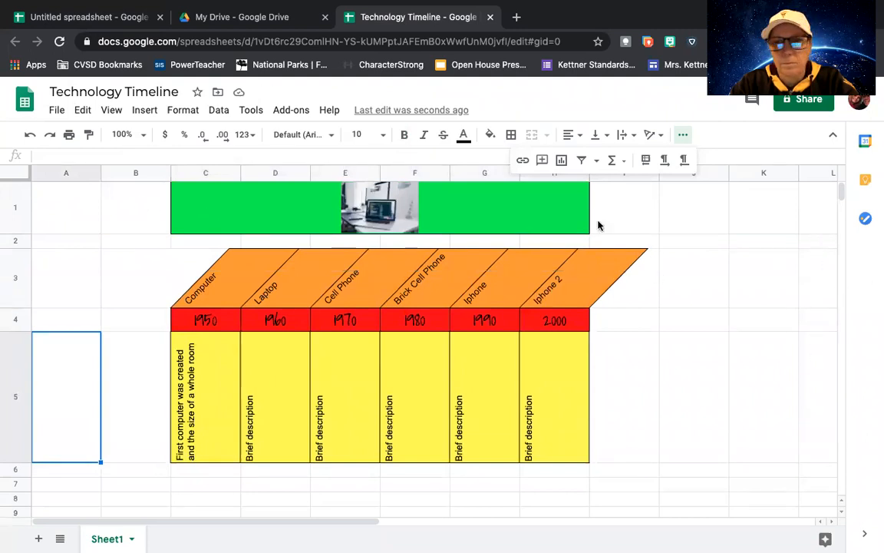
left_click(393, 221)
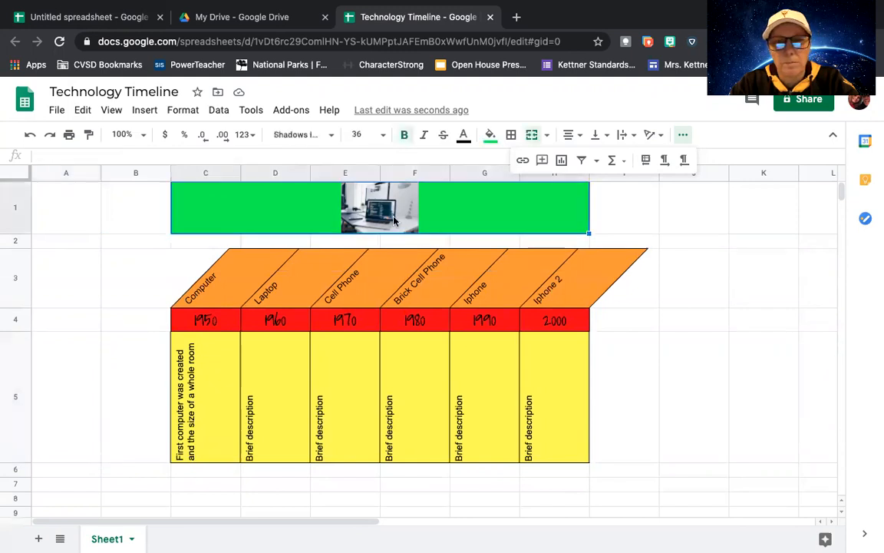
key("ctrl+z")
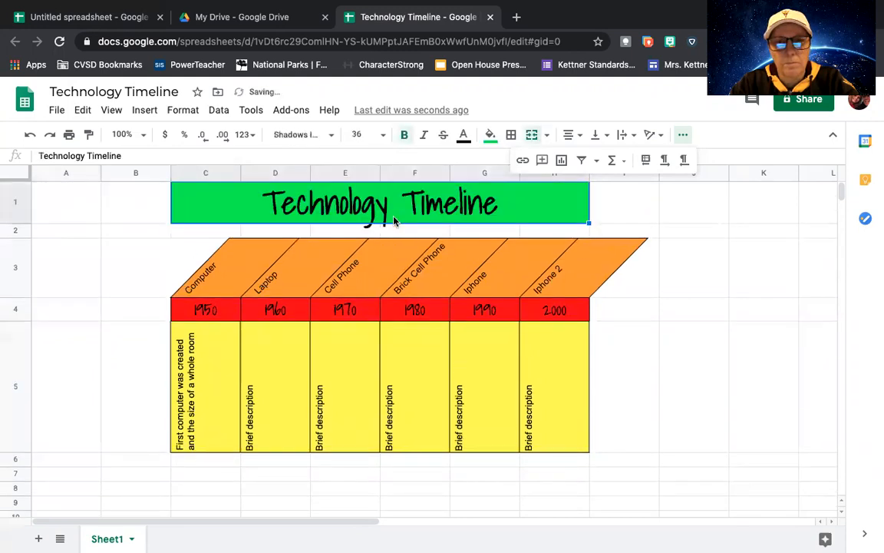
- Insert an in-cell image in J5 from a Google Image Search for "computer", using the desktop computer clip art with the yellow screen
left_click(716, 352)
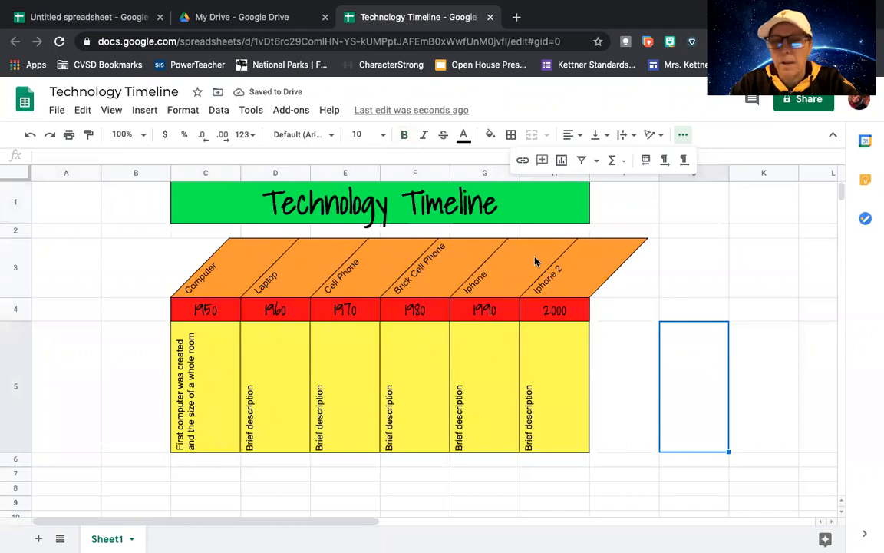
left_click(146, 111)
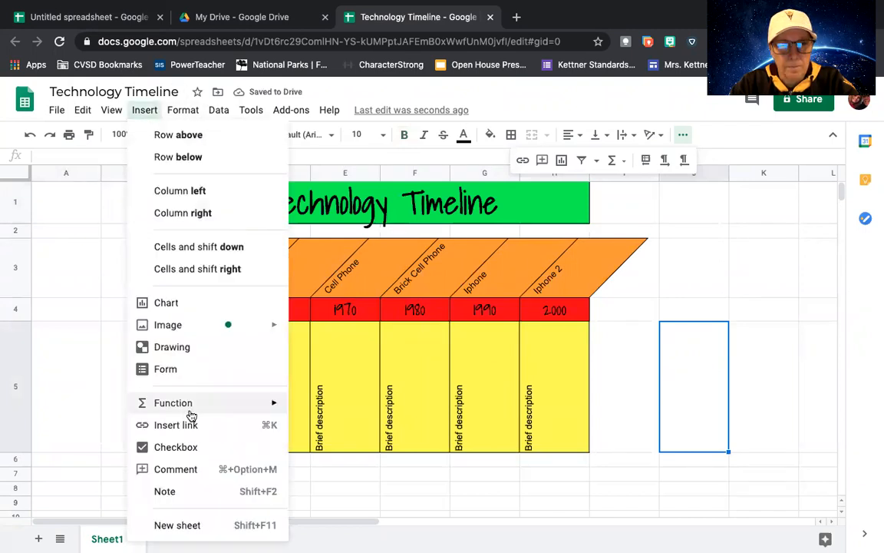
mouse_move(270, 330)
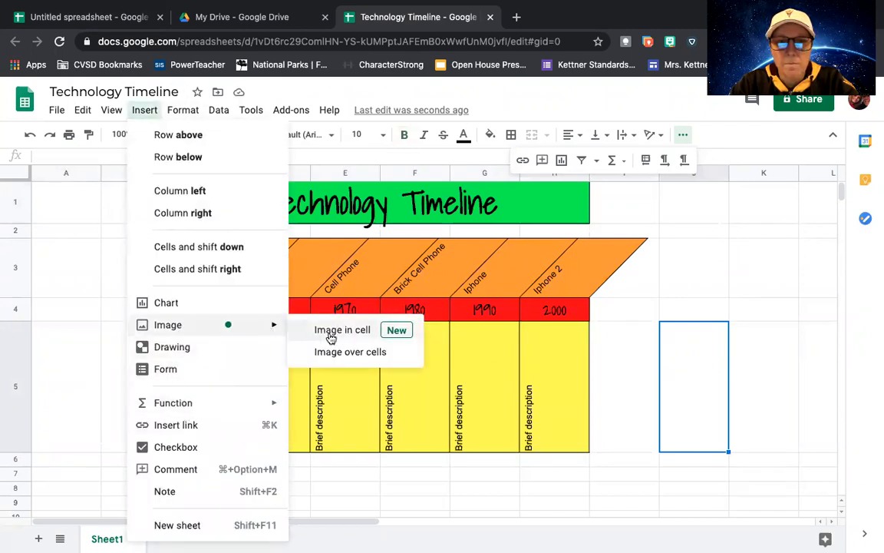
left_click(345, 331)
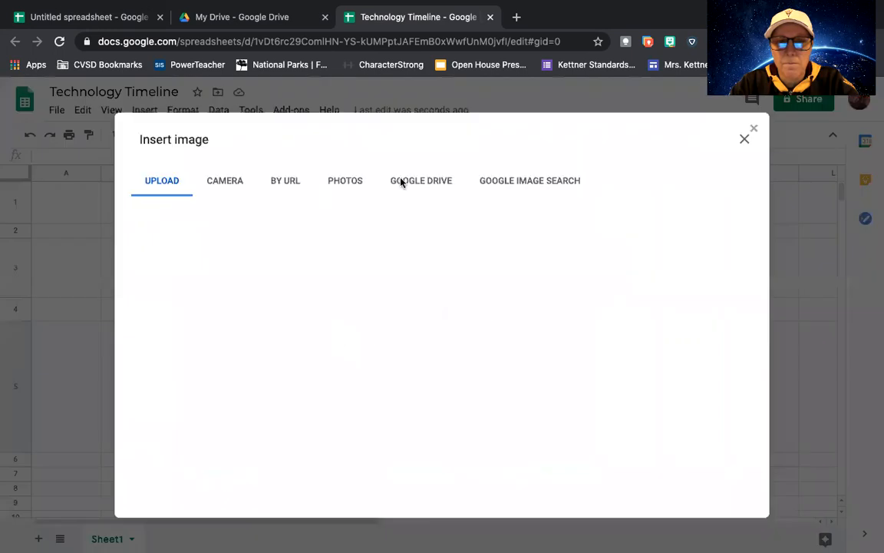
left_click(525, 184)
left_click(414, 142)
type("computer")
key("Return")
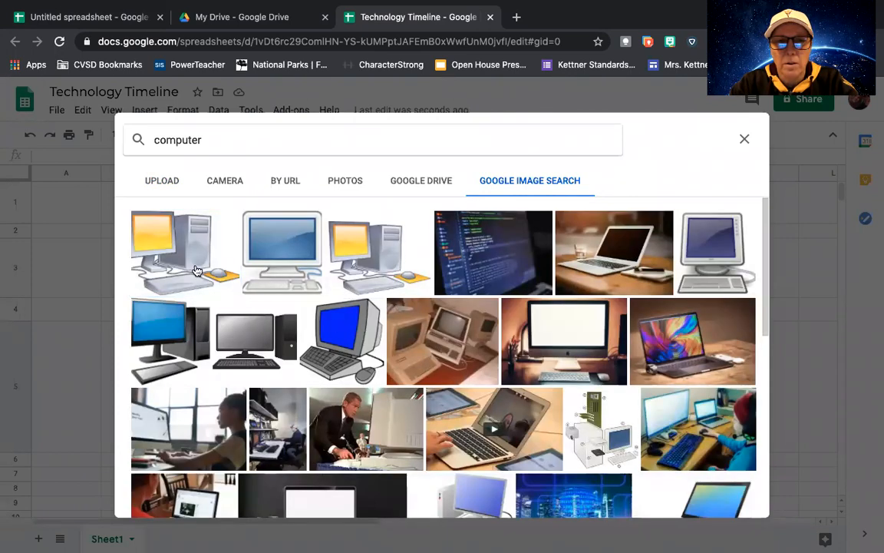
left_click(175, 244)
left_click(736, 501)
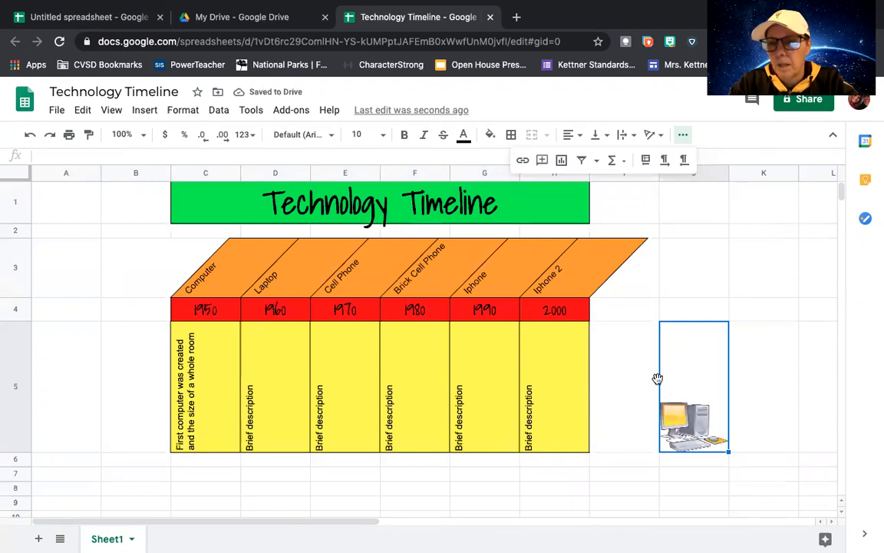
- Move the computer picture from J5 to I5, directly beside the description cells
left_click_drag(660, 377, 644, 380)
left_click(695, 308)
left_click(632, 447)
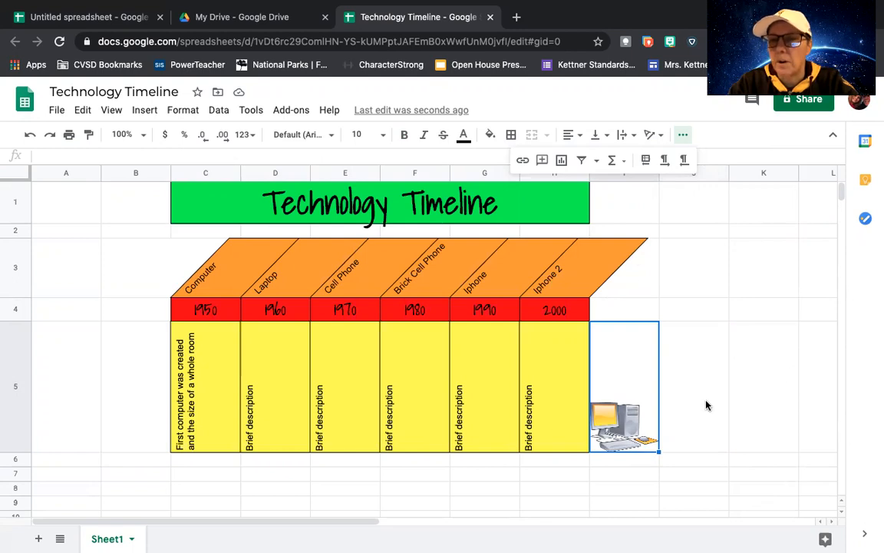
- Set the font size of the technology labels in C3 to H3 to 14
left_click_drag(195, 281, 549, 293)
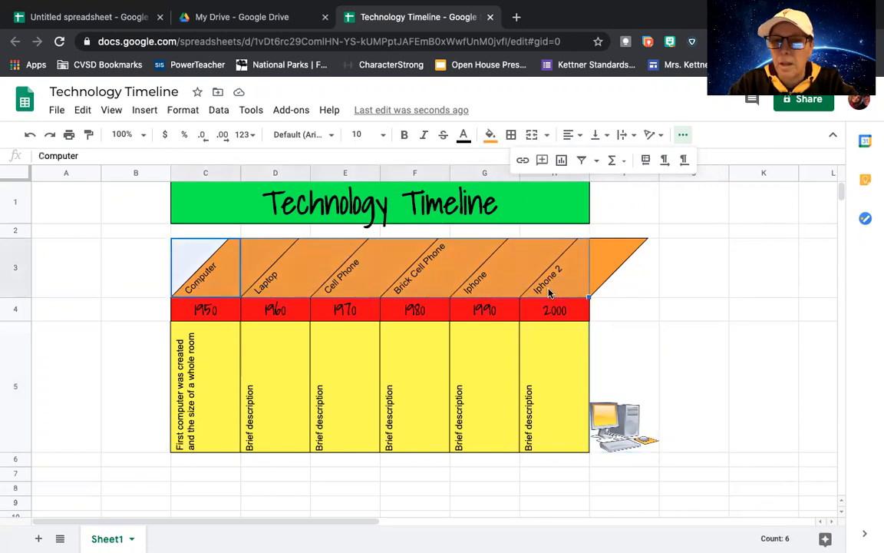
left_click(382, 135)
left_click(364, 313)
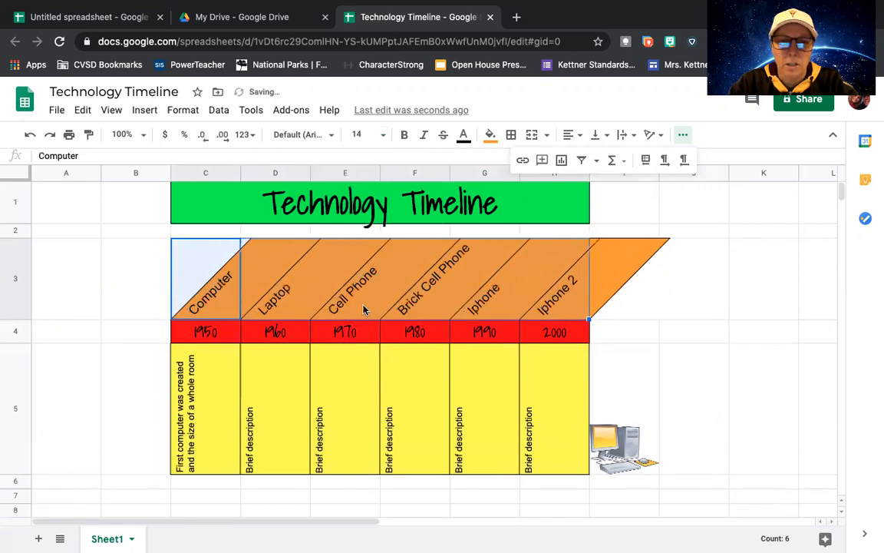
- Set the description cells C5 to H5 to font size 12 and the Shadows Into Light font
left_click_drag(537, 457, 209, 449)
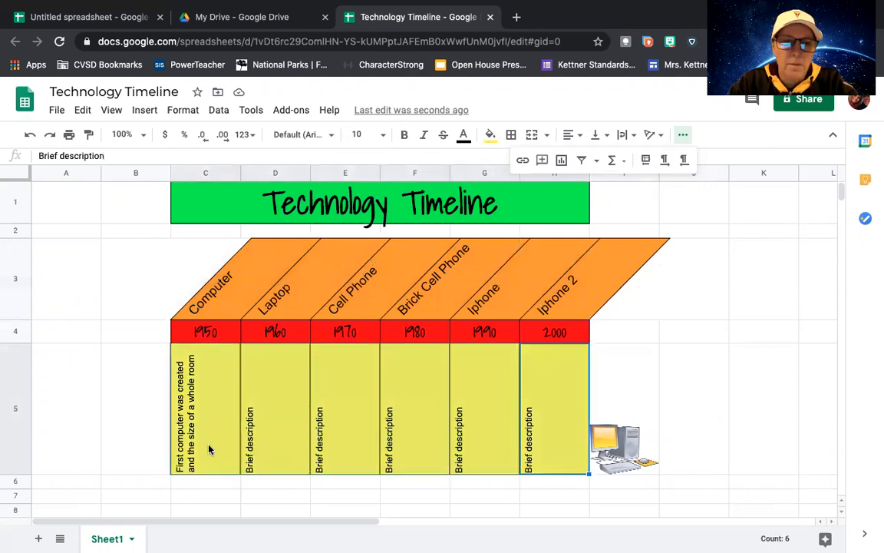
left_click(383, 135)
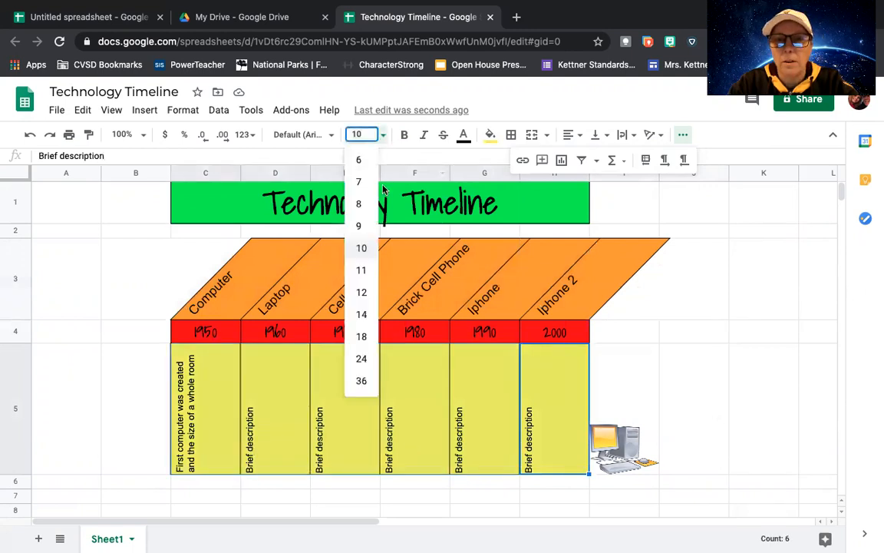
left_click(362, 293)
left_click(332, 136)
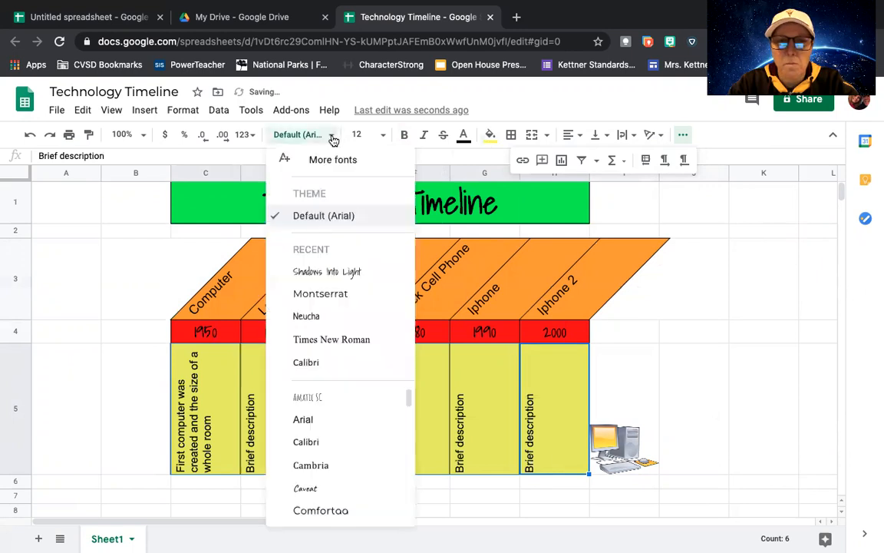
left_click(326, 273)
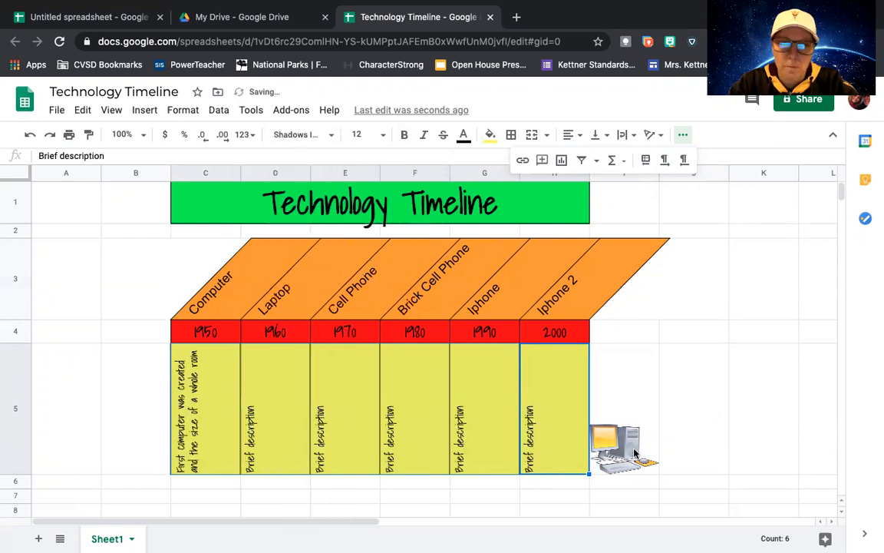
left_click(707, 412)
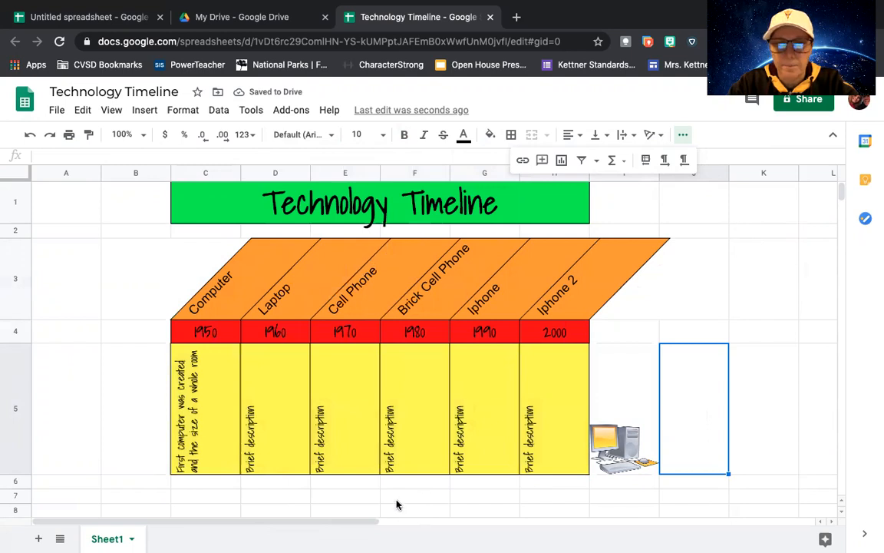